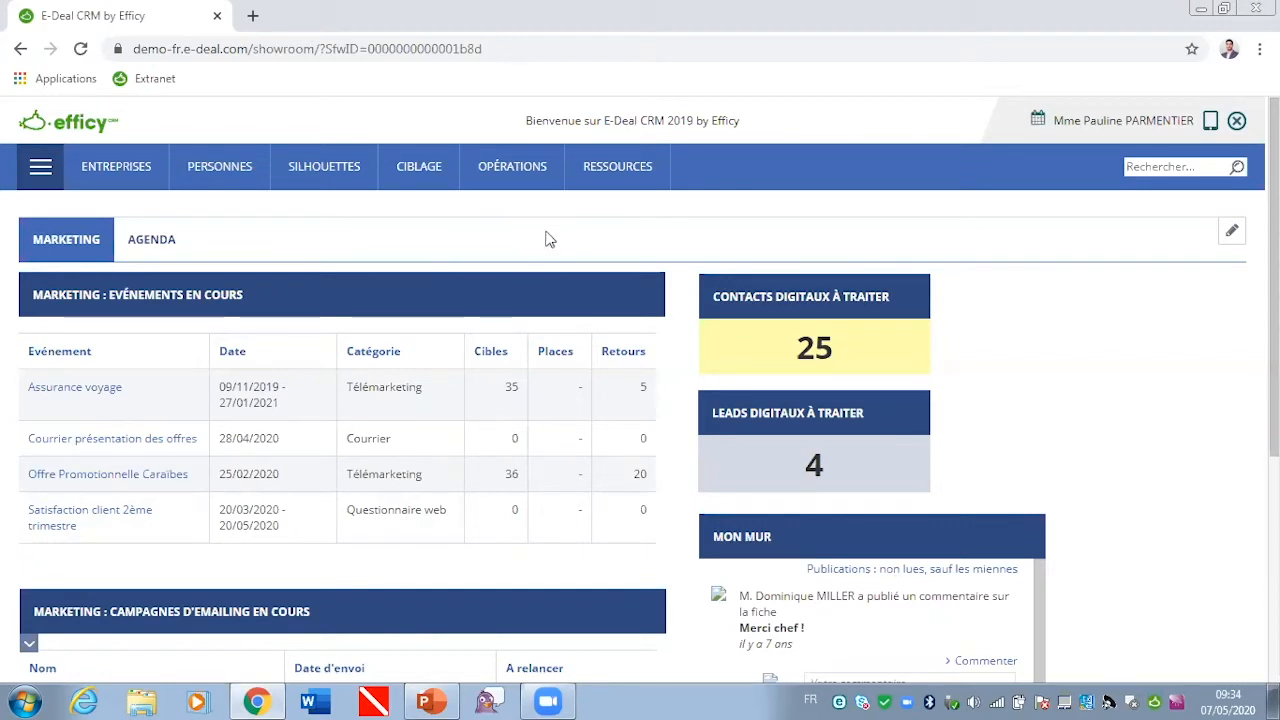
Step: Open the Petit-déjeuner Boostez event from the events list for editing
mouse_move(530, 176)
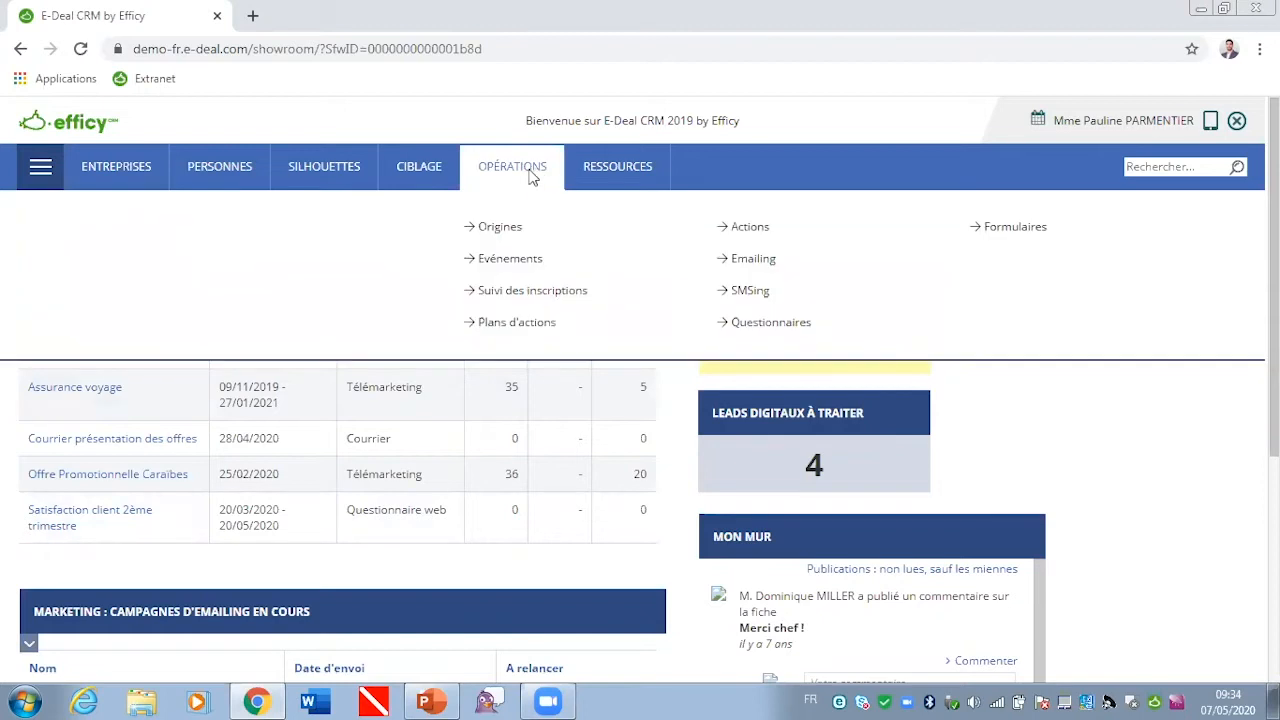
click(510, 262)
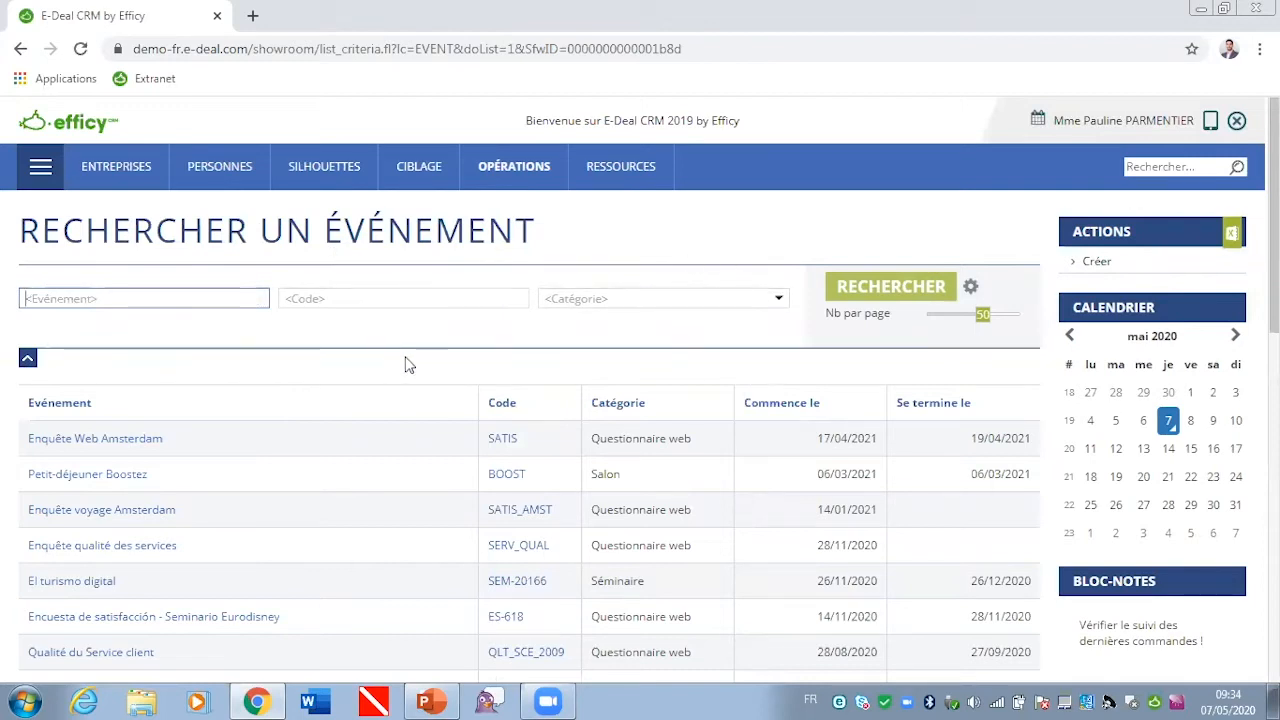
click(62, 473)
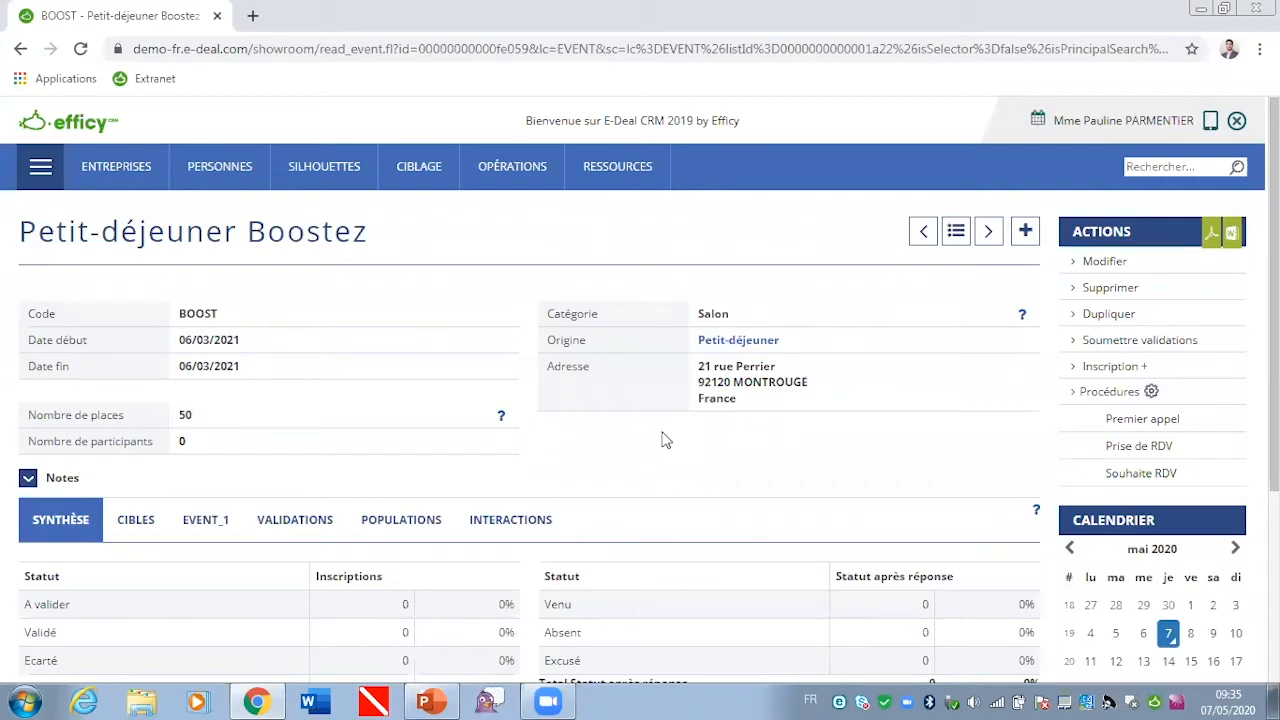
click(1107, 265)
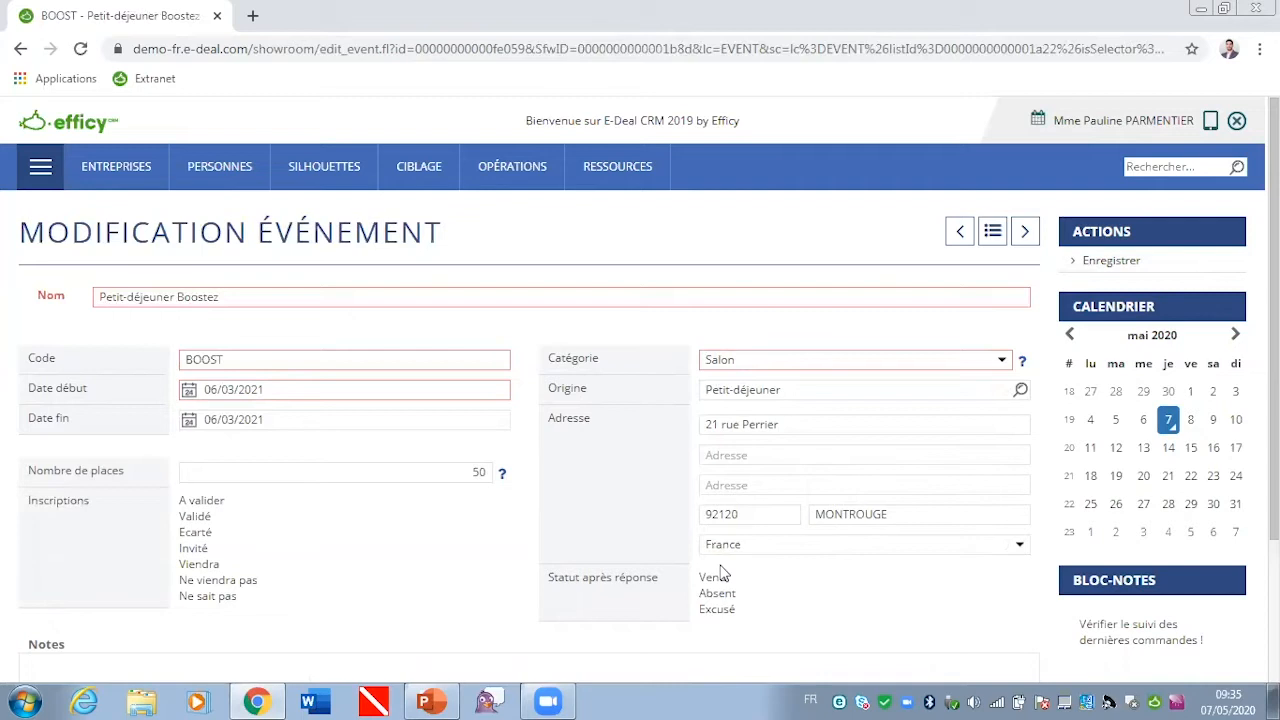
Step: Change the street number in the event's address
click(712, 425)
key(BackSpace)
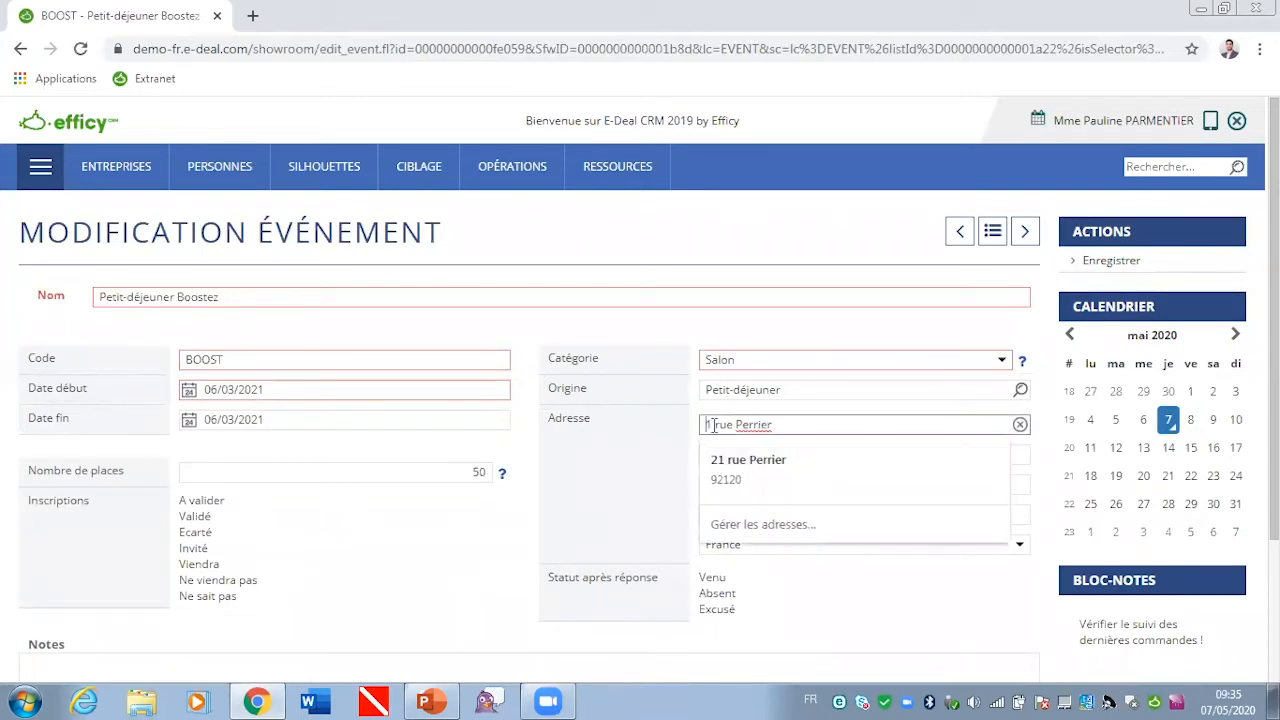
text(4)
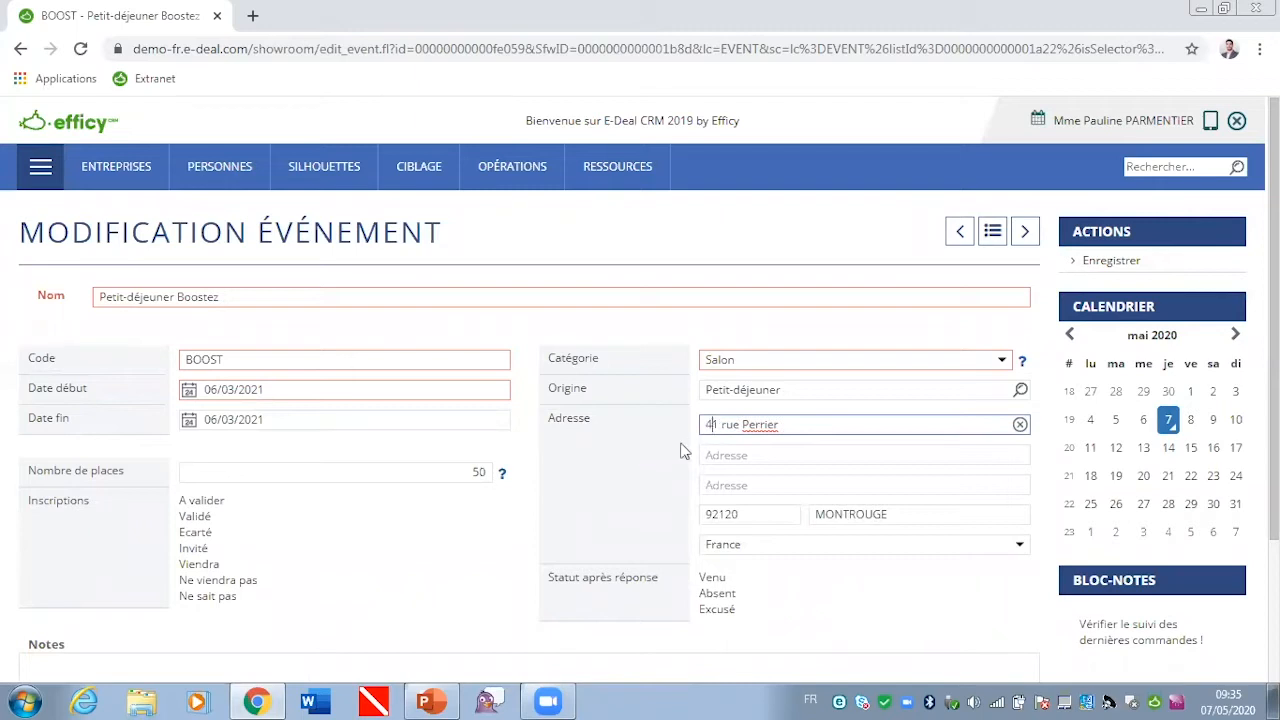
click(520, 517)
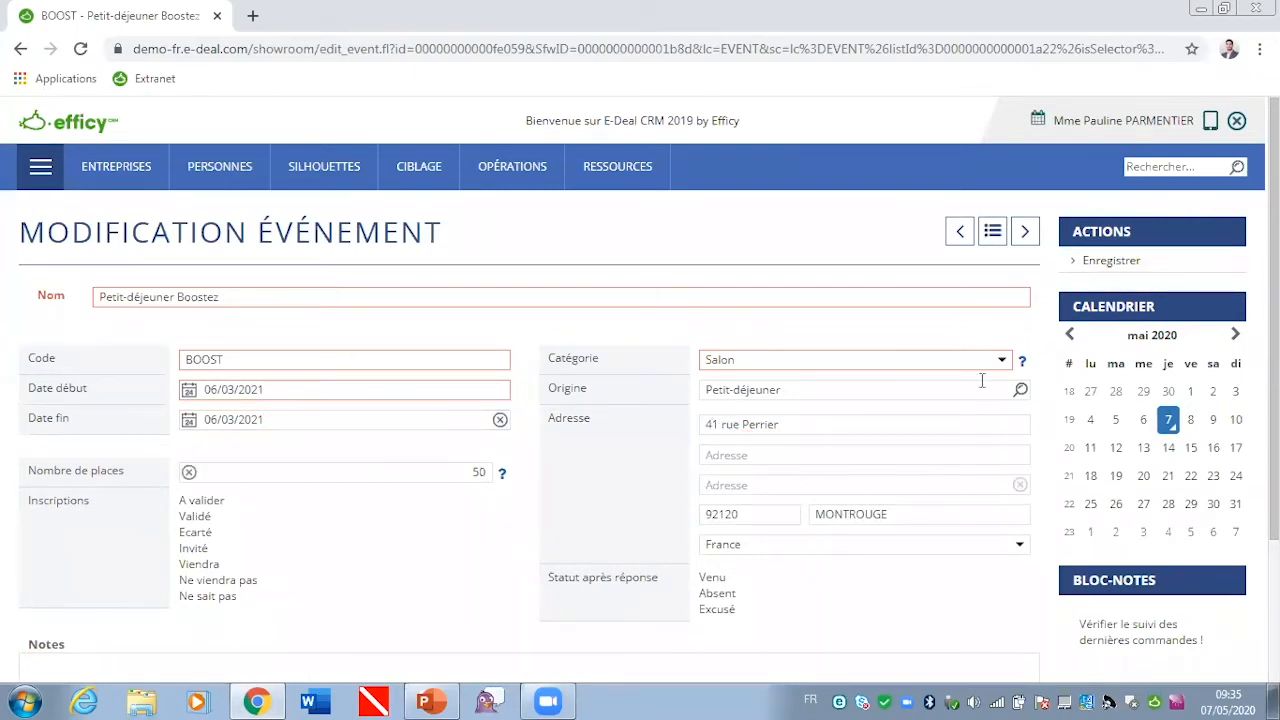
Step: Set the event's category to Courrier
click(877, 360)
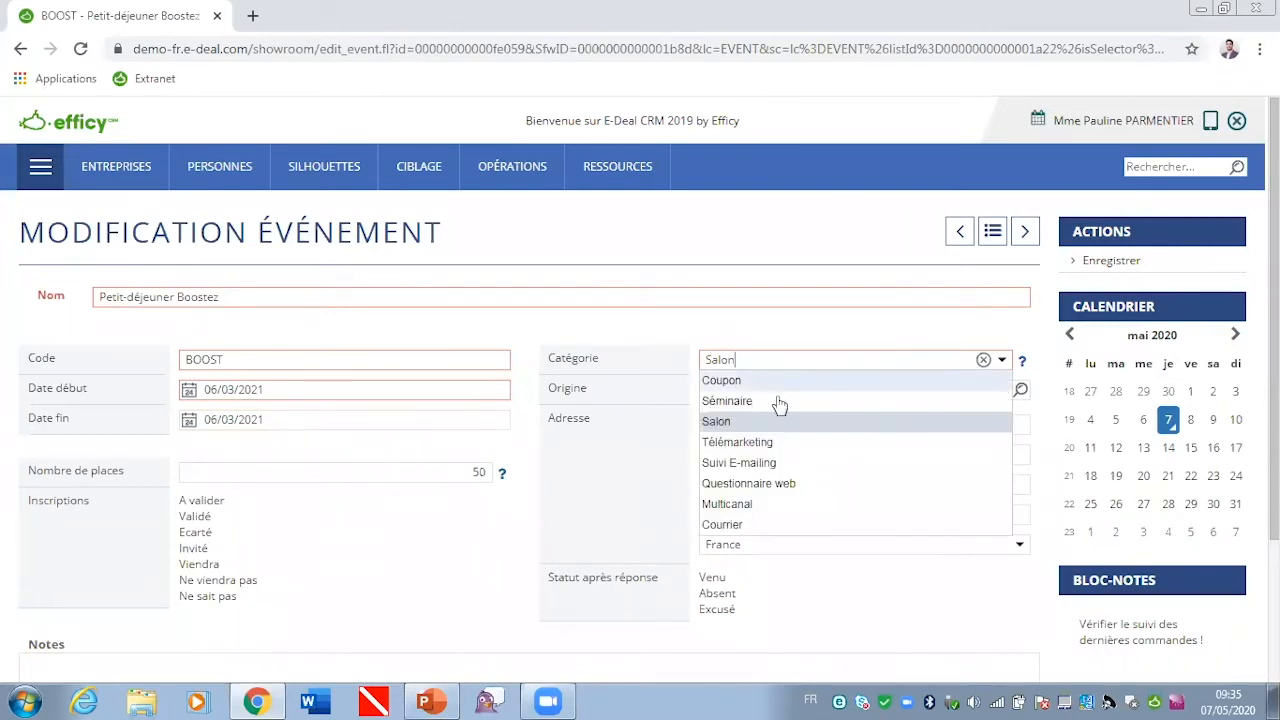
click(723, 523)
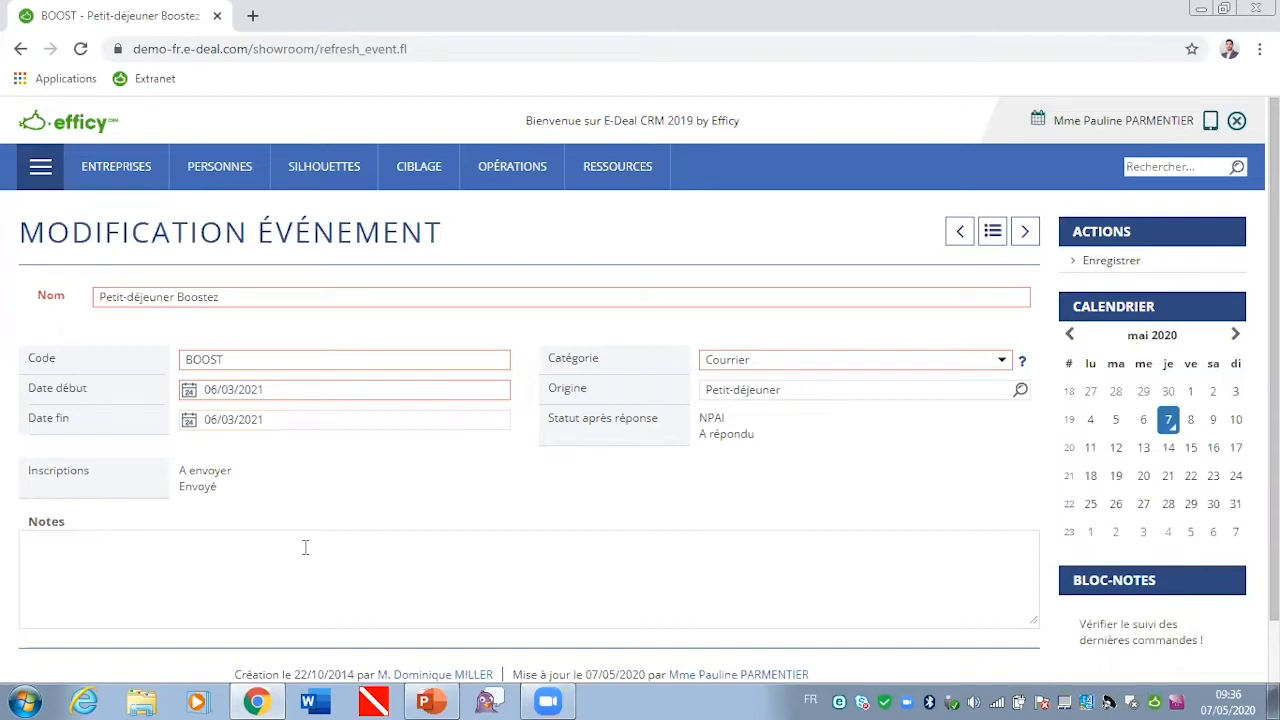
Step: Set the event's category back to Salon and save the event
click(1001, 362)
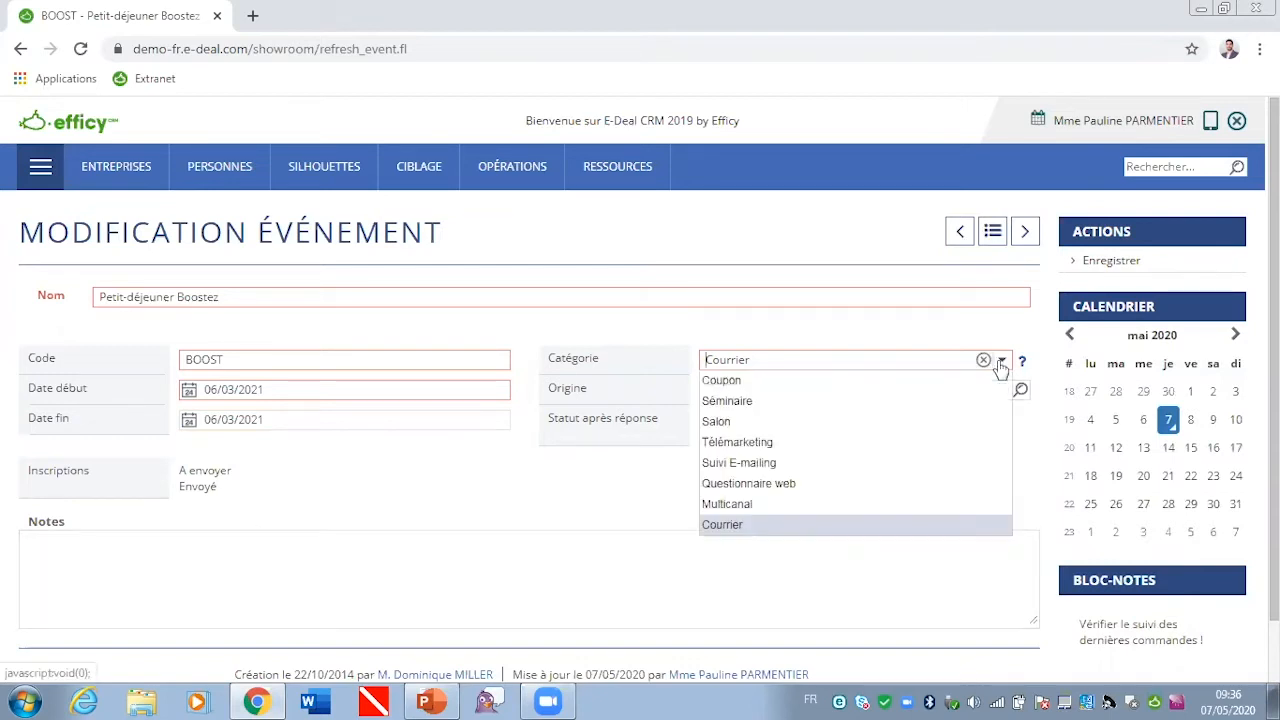
click(720, 424)
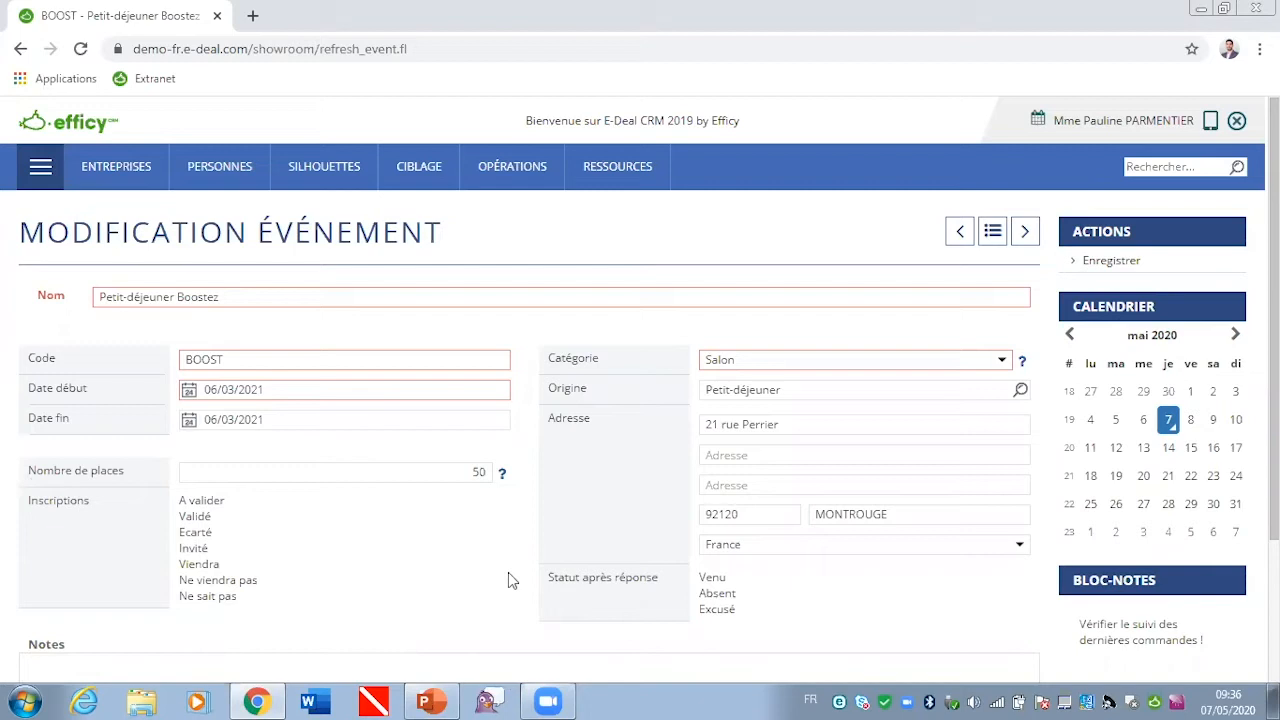
click(1101, 262)
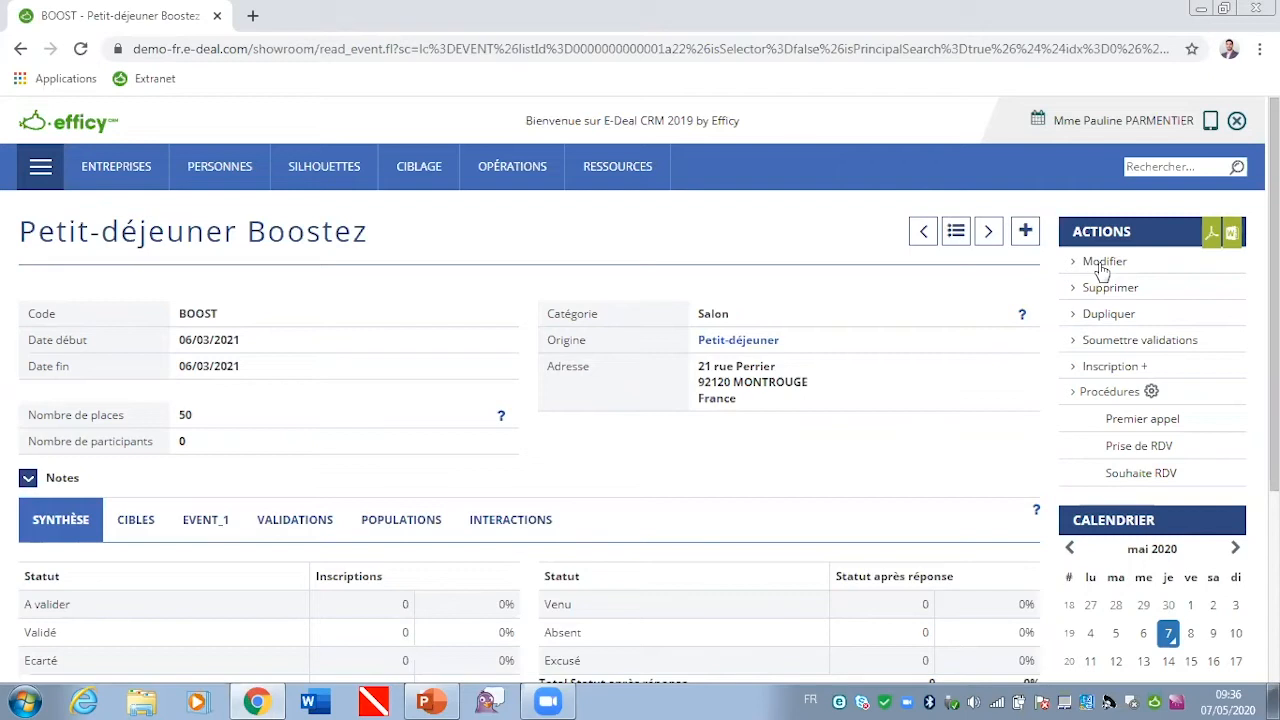
Step: Register the first person matching "Pa" for the event with the Invité registration status, then check the event's registration summary
click(1113, 370)
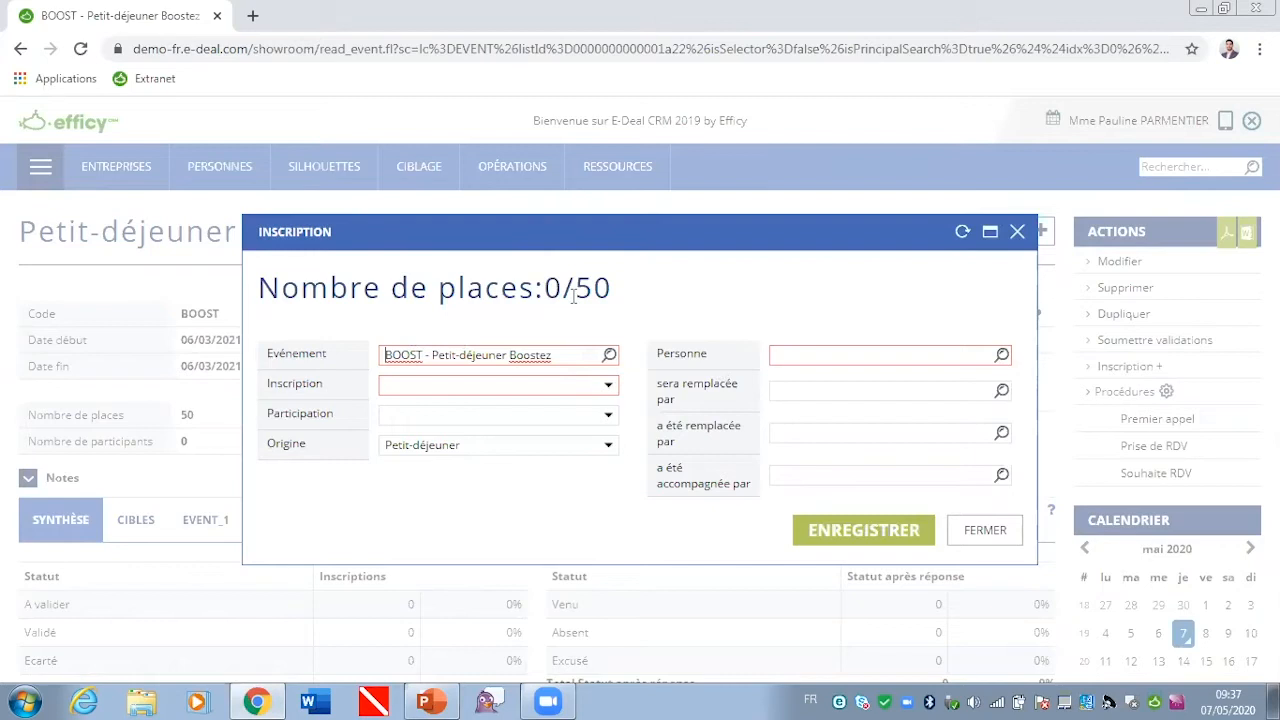
click(835, 357)
text(Pa)
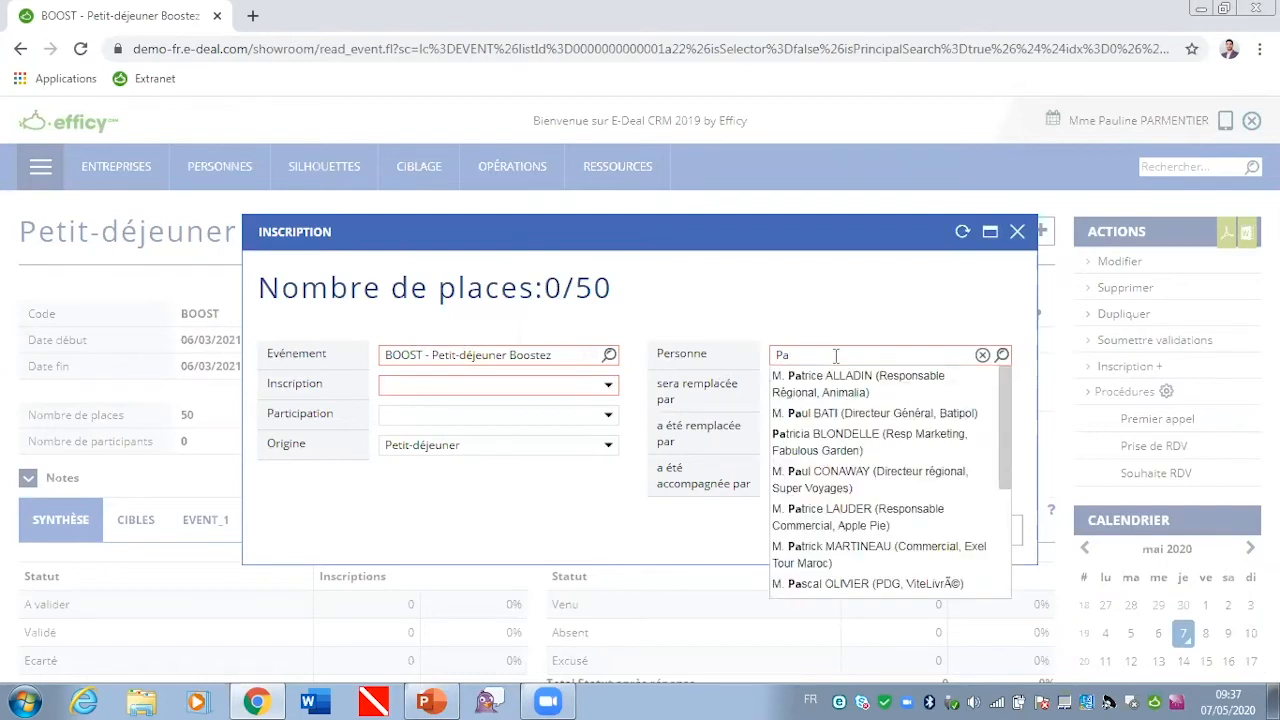
click(846, 384)
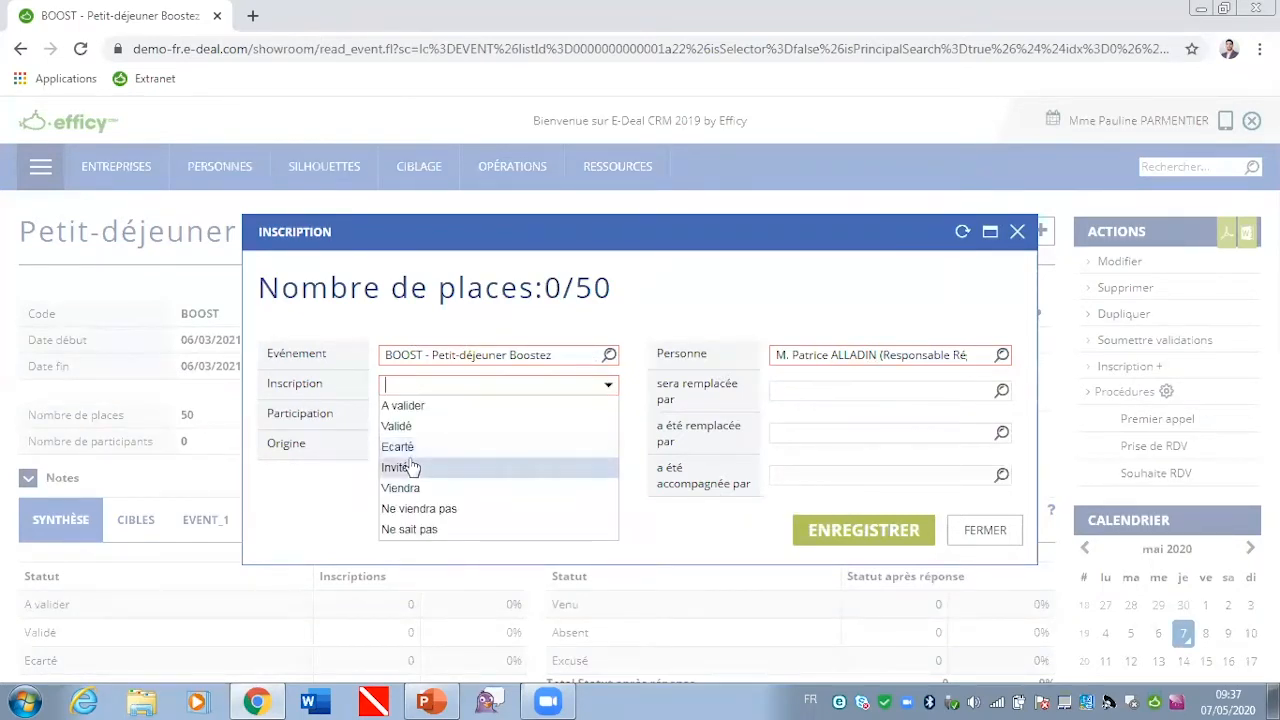
click(405, 467)
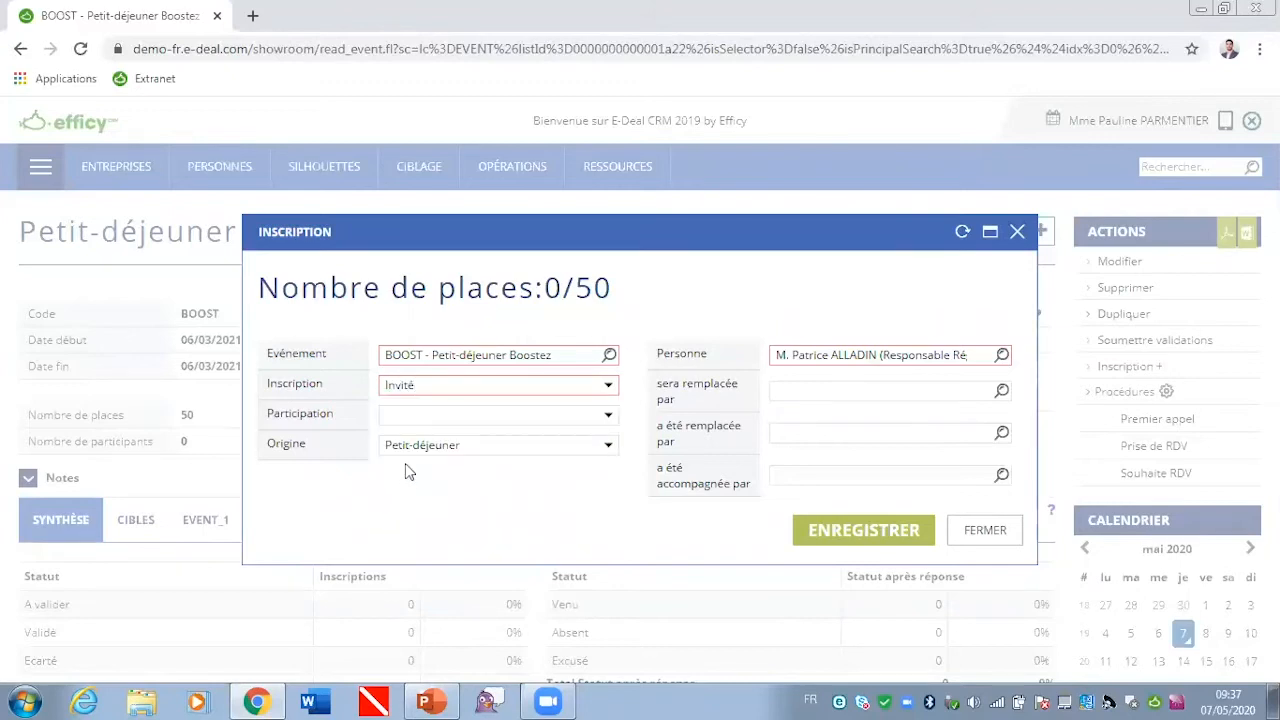
click(866, 530)
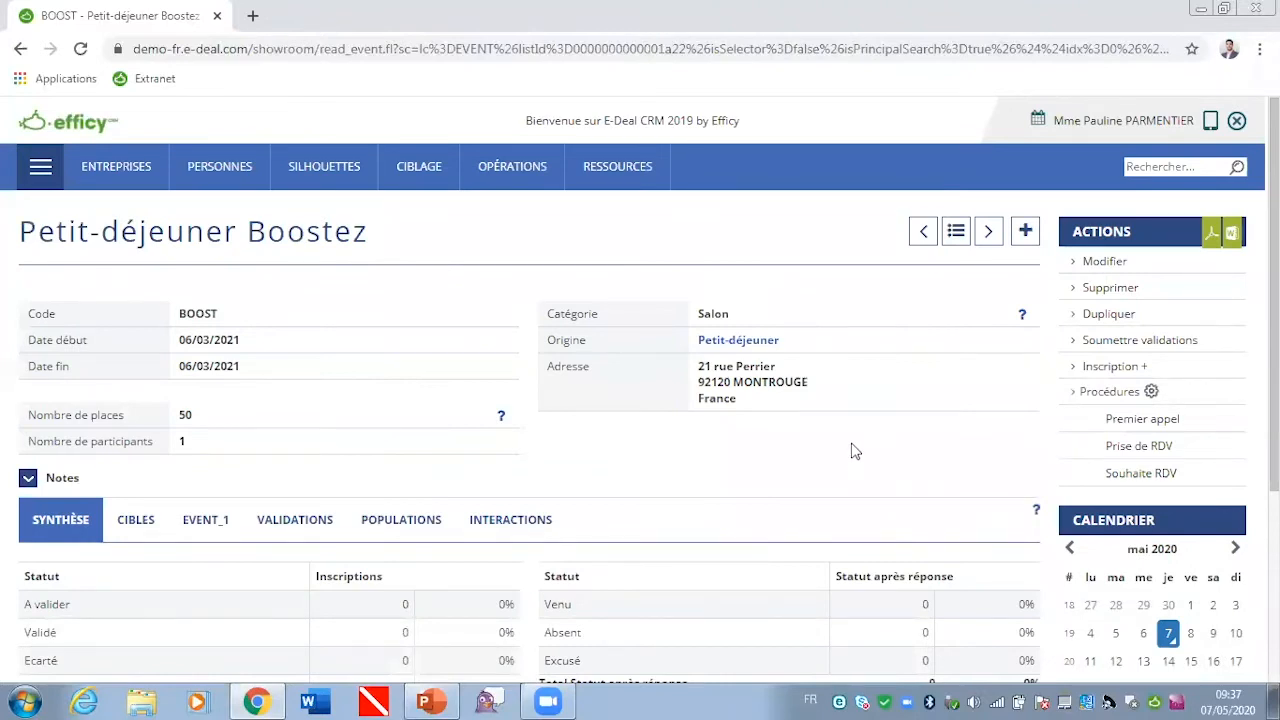
scroll(852, 452, down, 2)
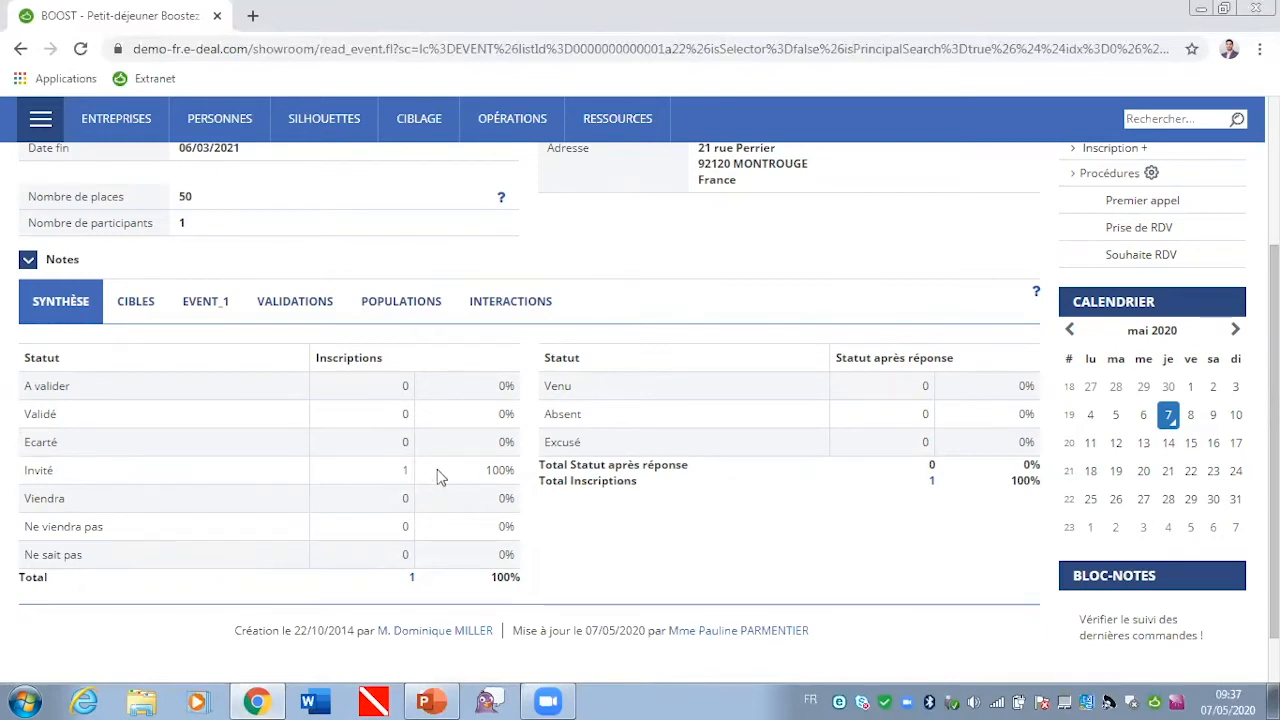
scroll(429, 451, up, 3)
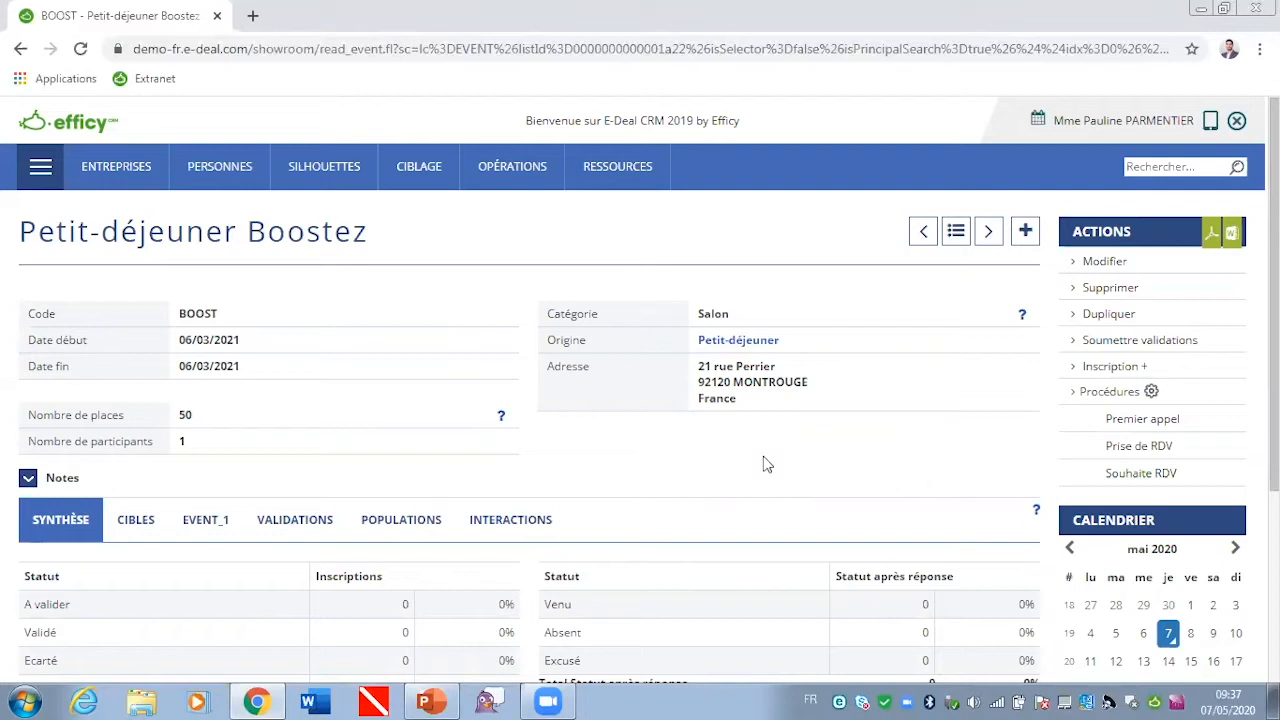
Step: Open the saved targeting Influenceurs + VIP and review its criteria
mouse_move(415, 175)
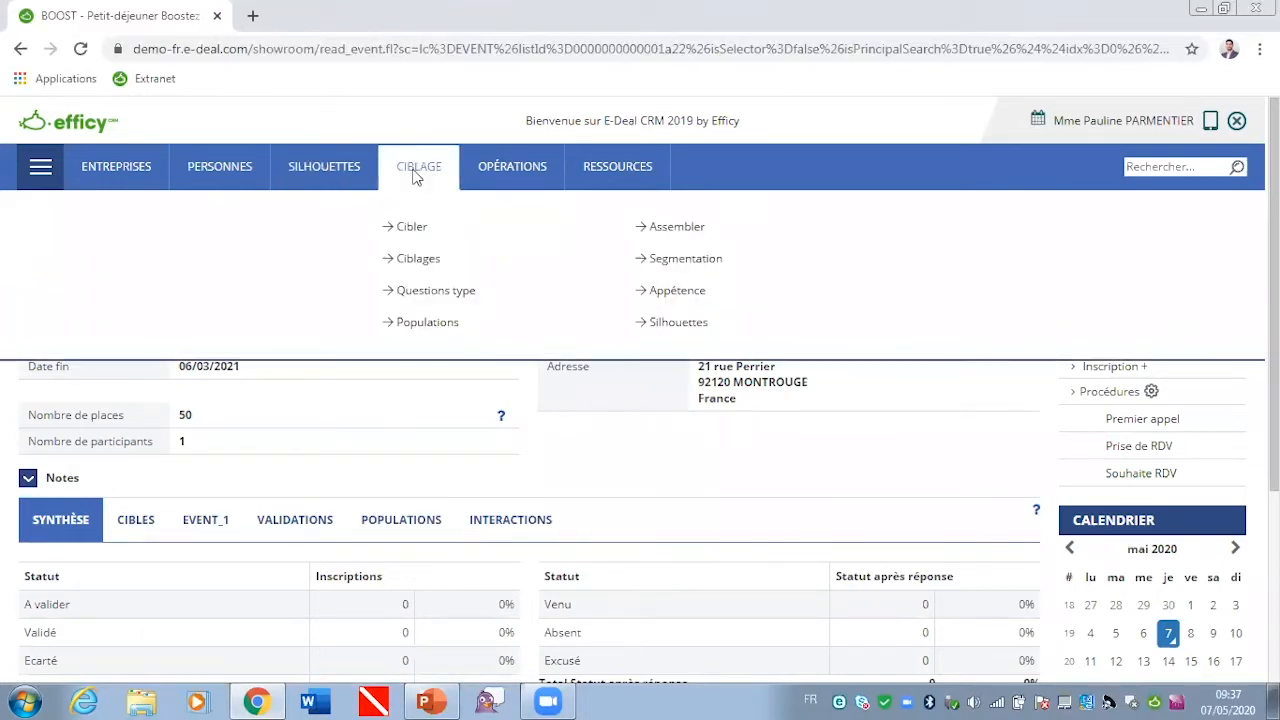
click(428, 263)
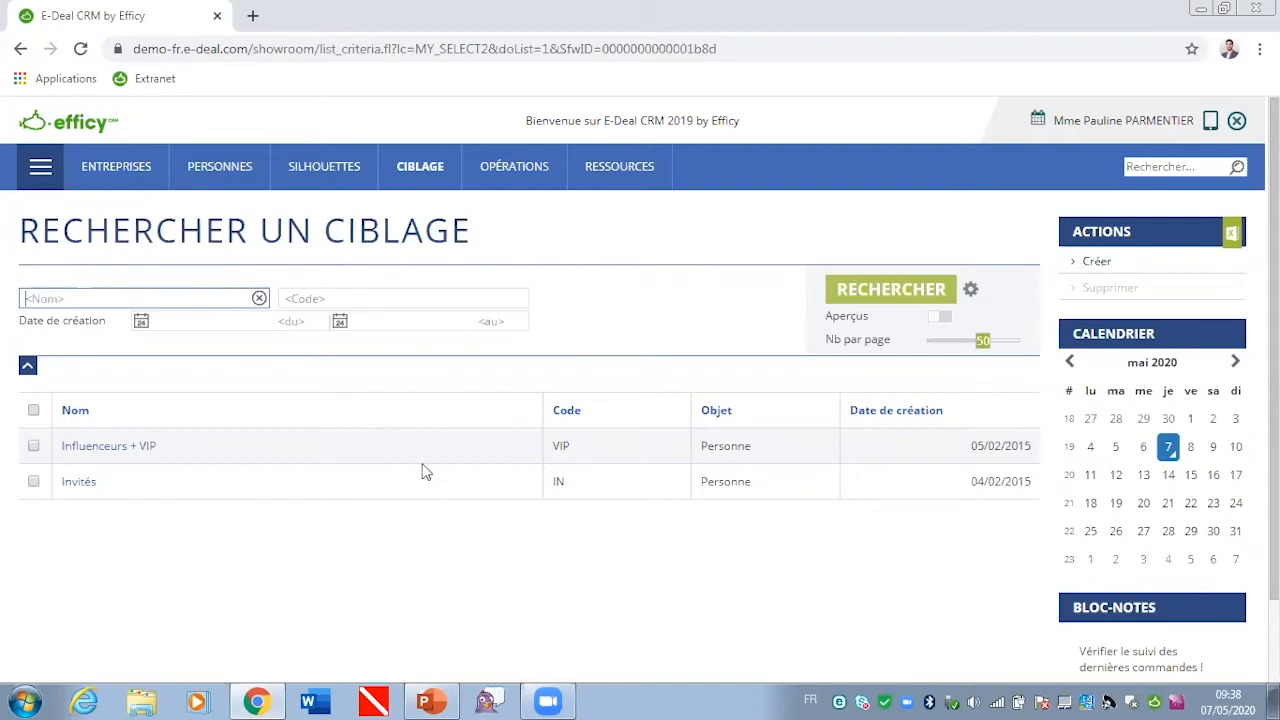
click(113, 456)
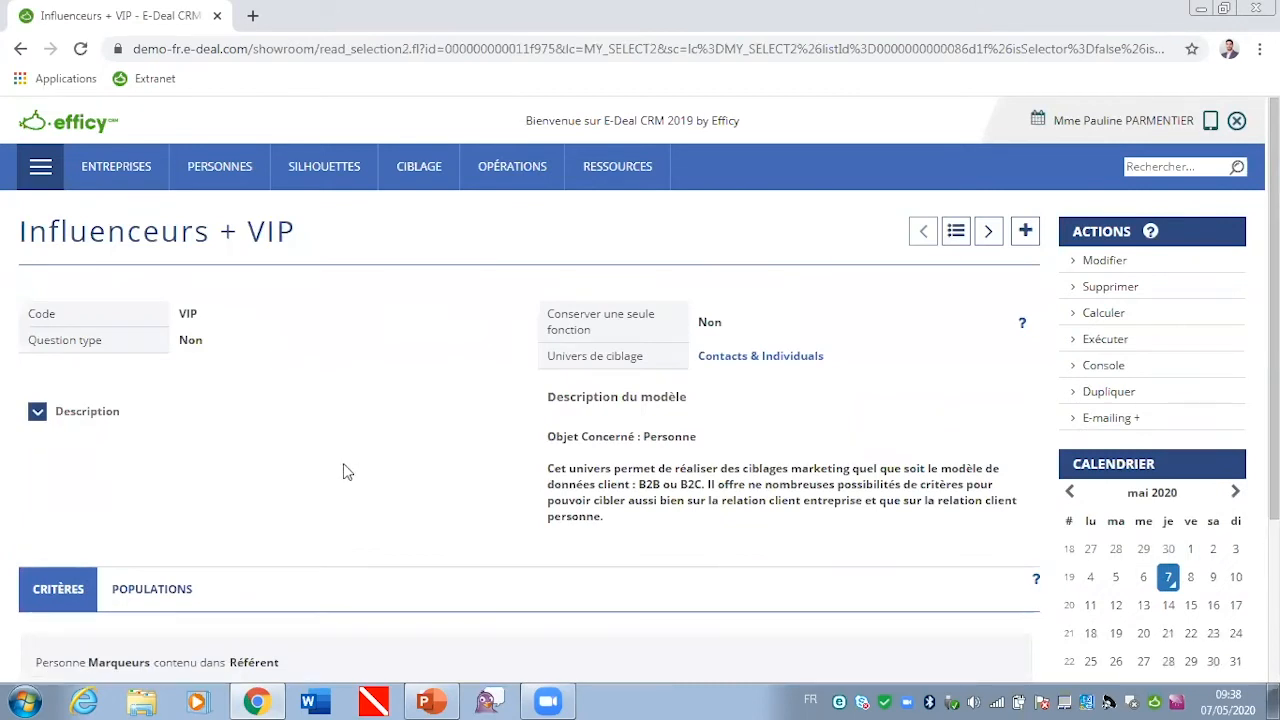
scroll(343, 471, down, 3)
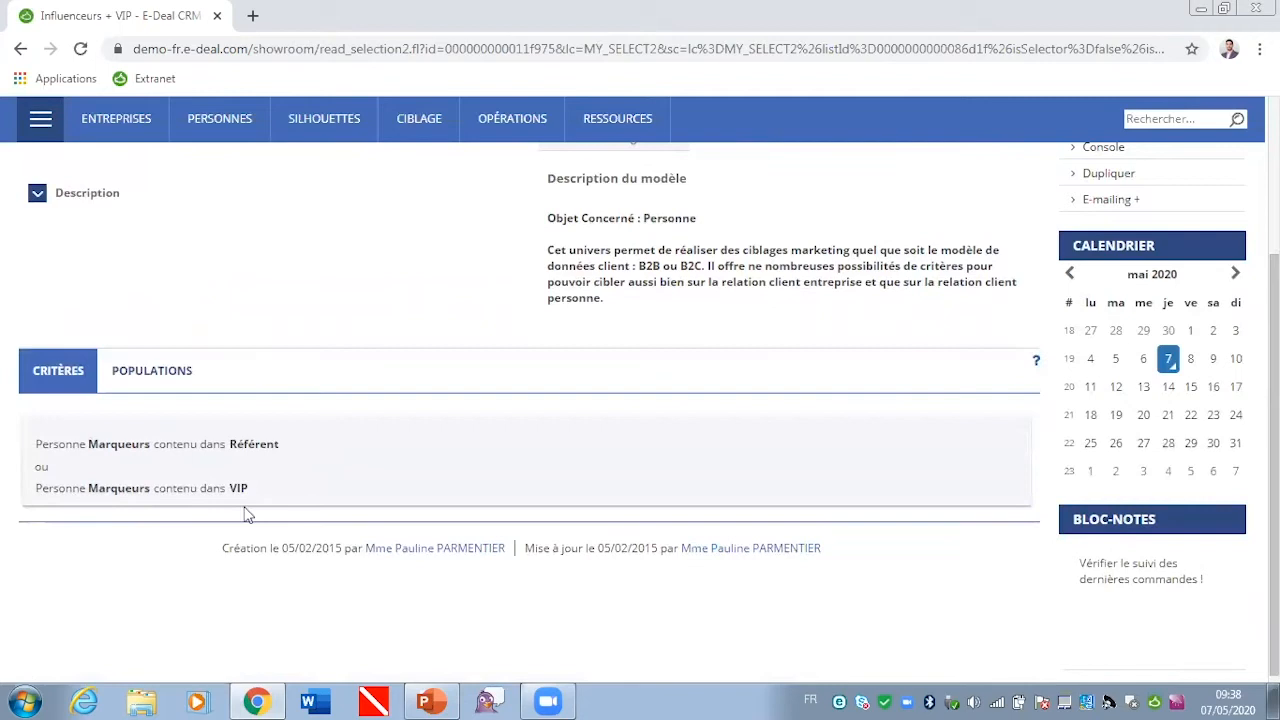
scroll(966, 358, up, 3)
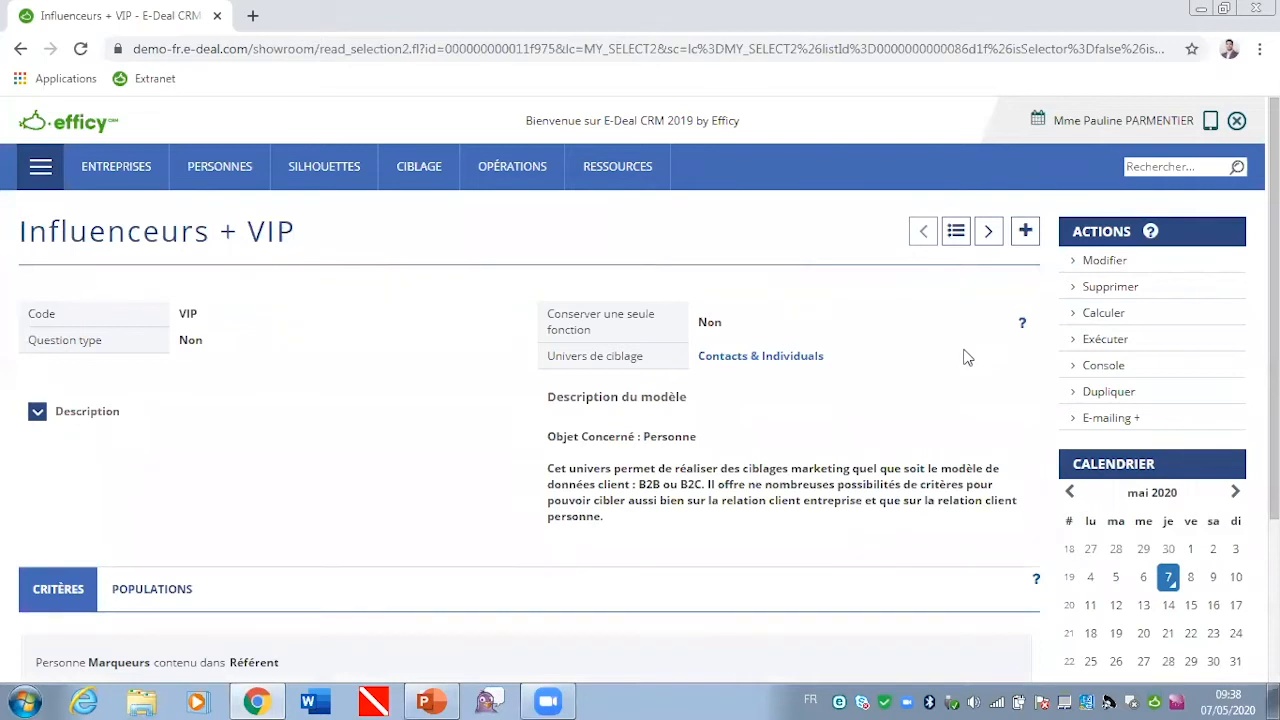
Step: Execute the targeting to generate a population under the proposed name, then open the population and review its entries
click(1105, 340)
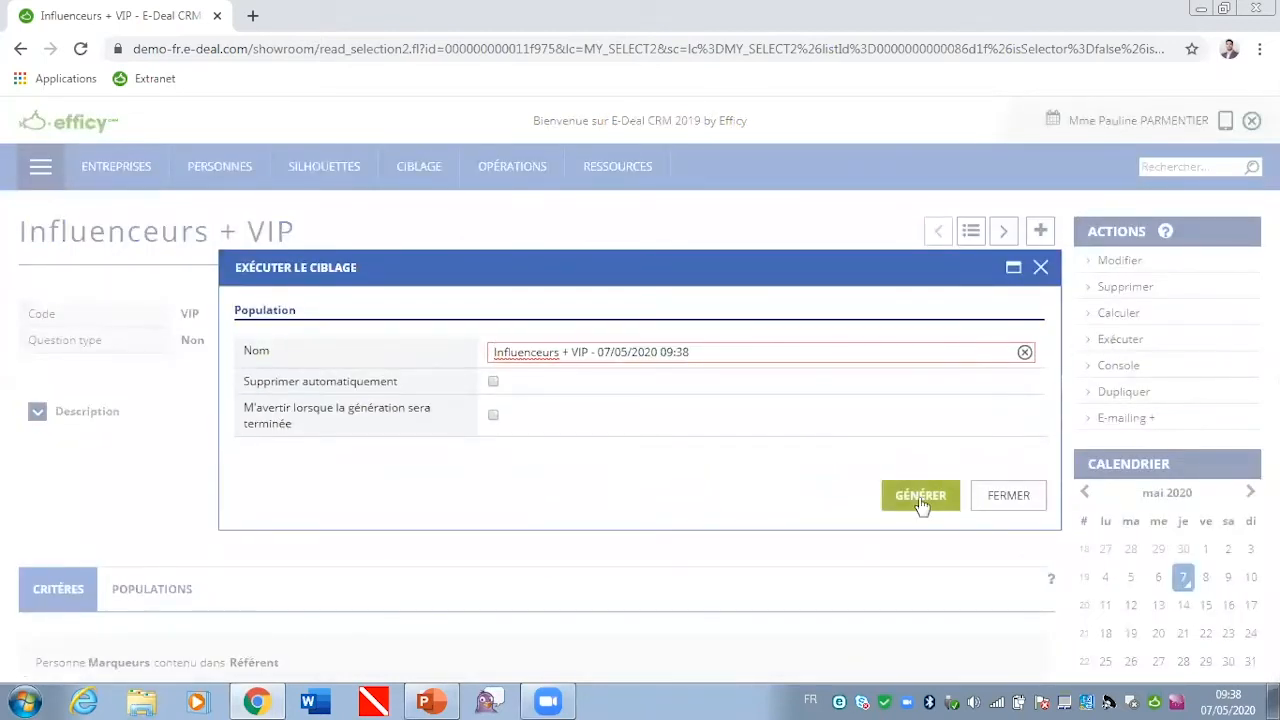
click(921, 505)
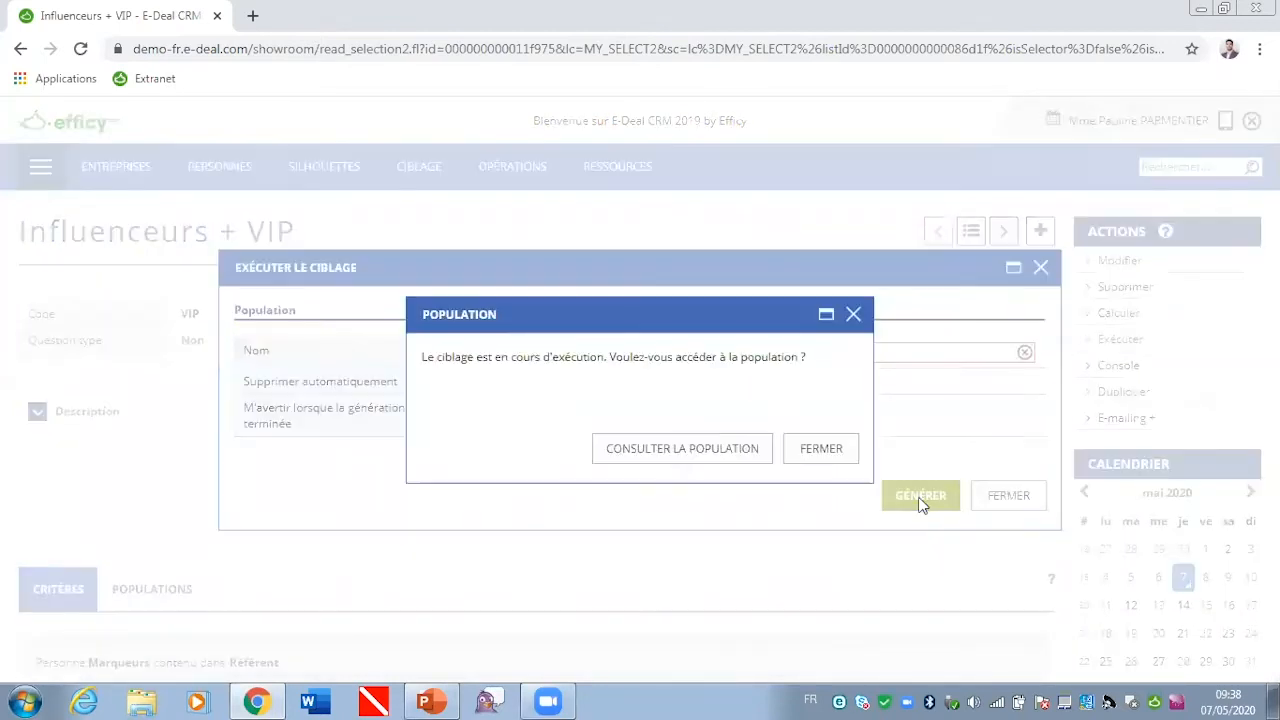
click(699, 452)
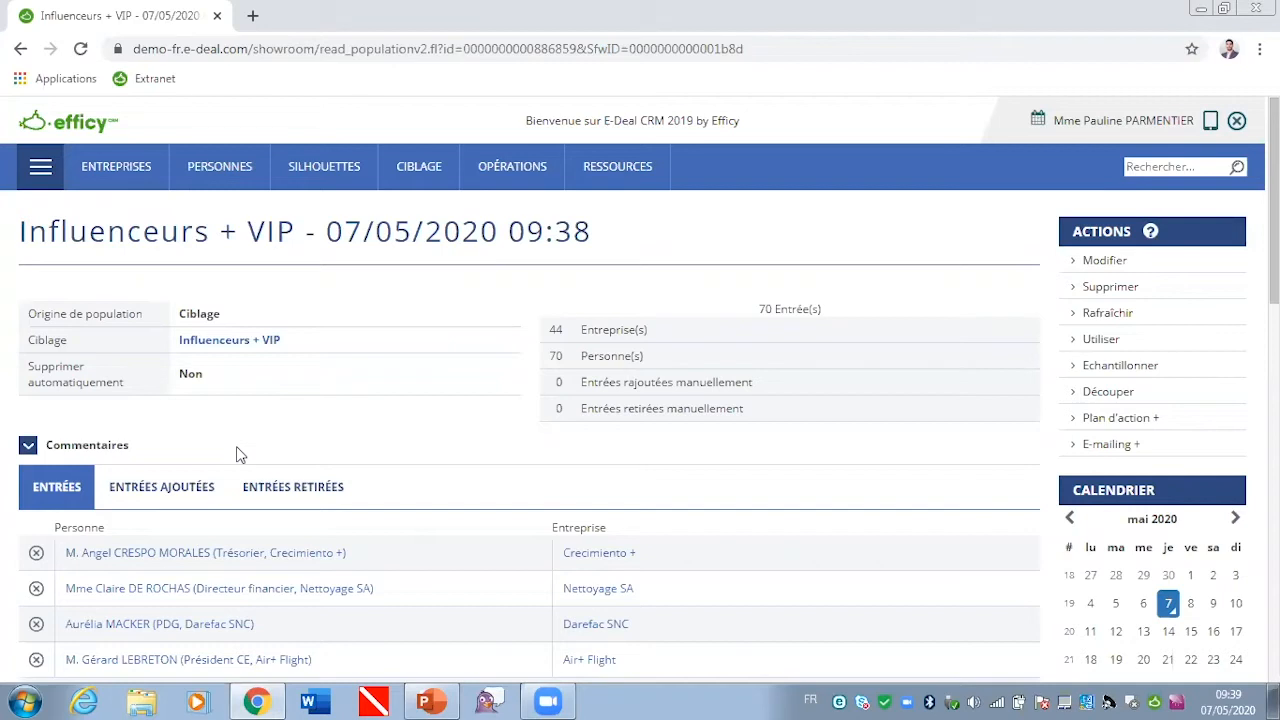
scroll(243, 456, down, 7)
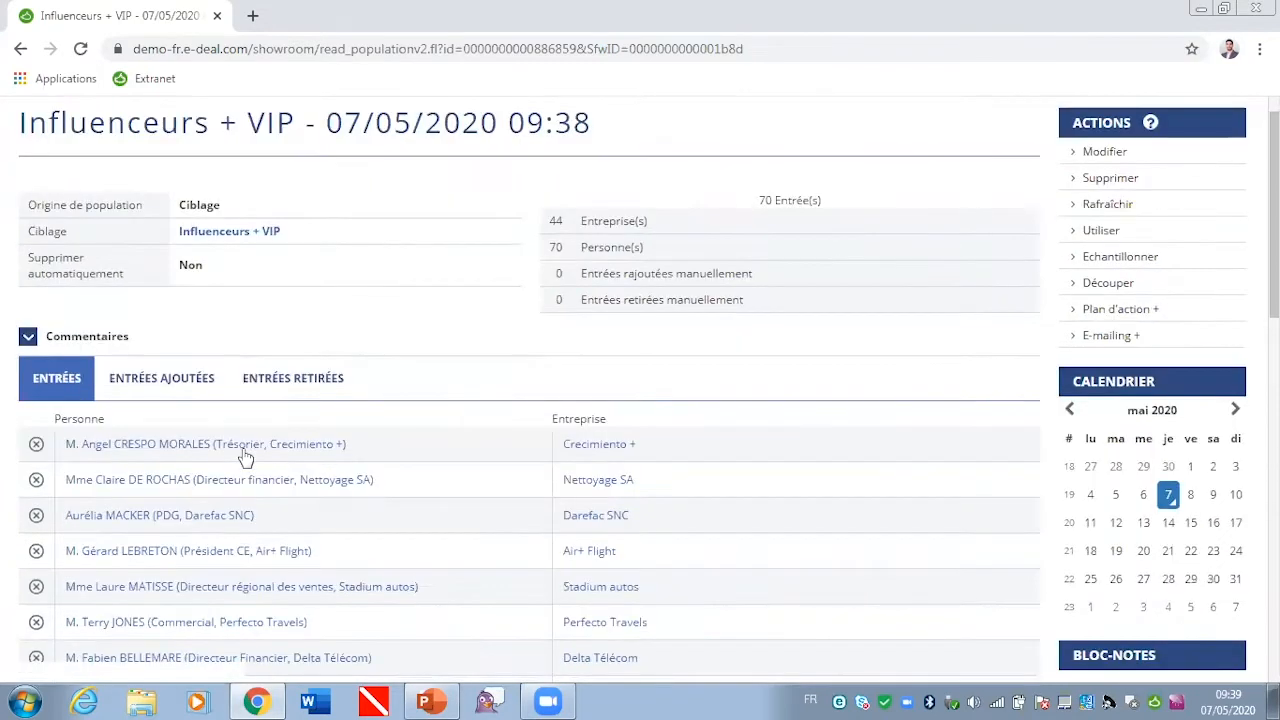
scroll(245, 456, up, 8)
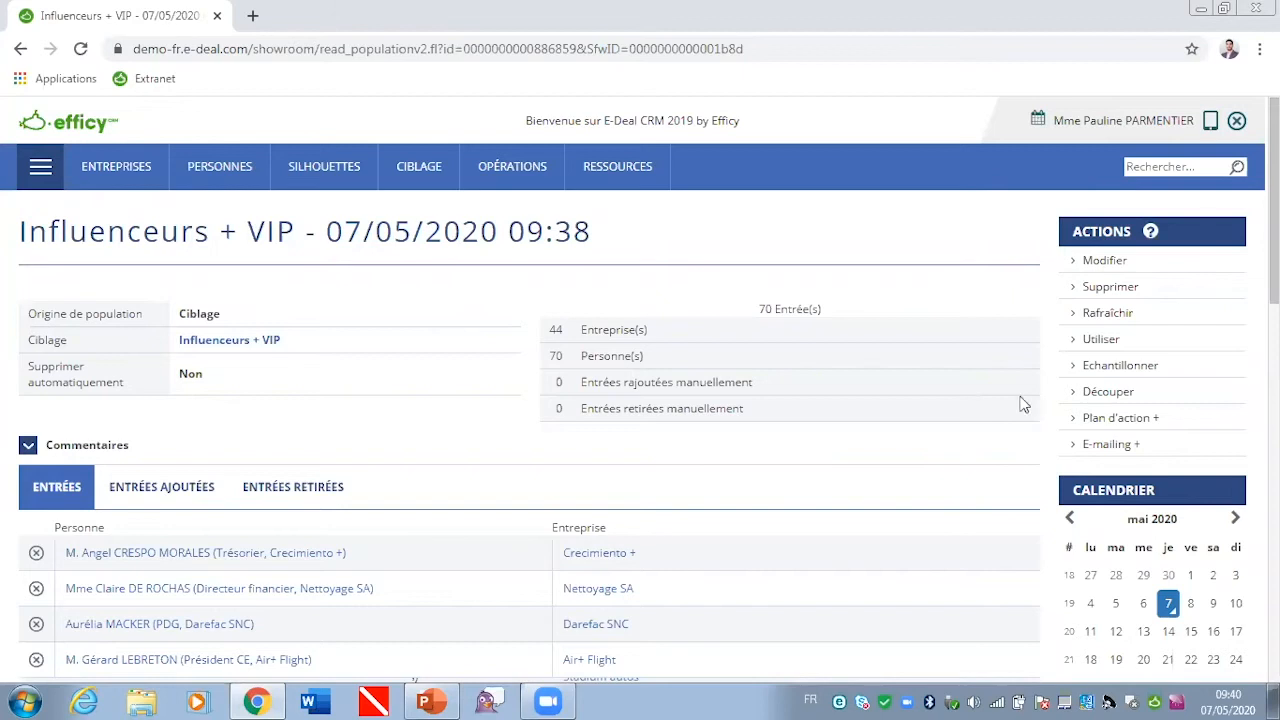
Step: Use the population to register all its people for the BOOST - Petit-déjeuner Boostez event with the Invité status
click(1098, 344)
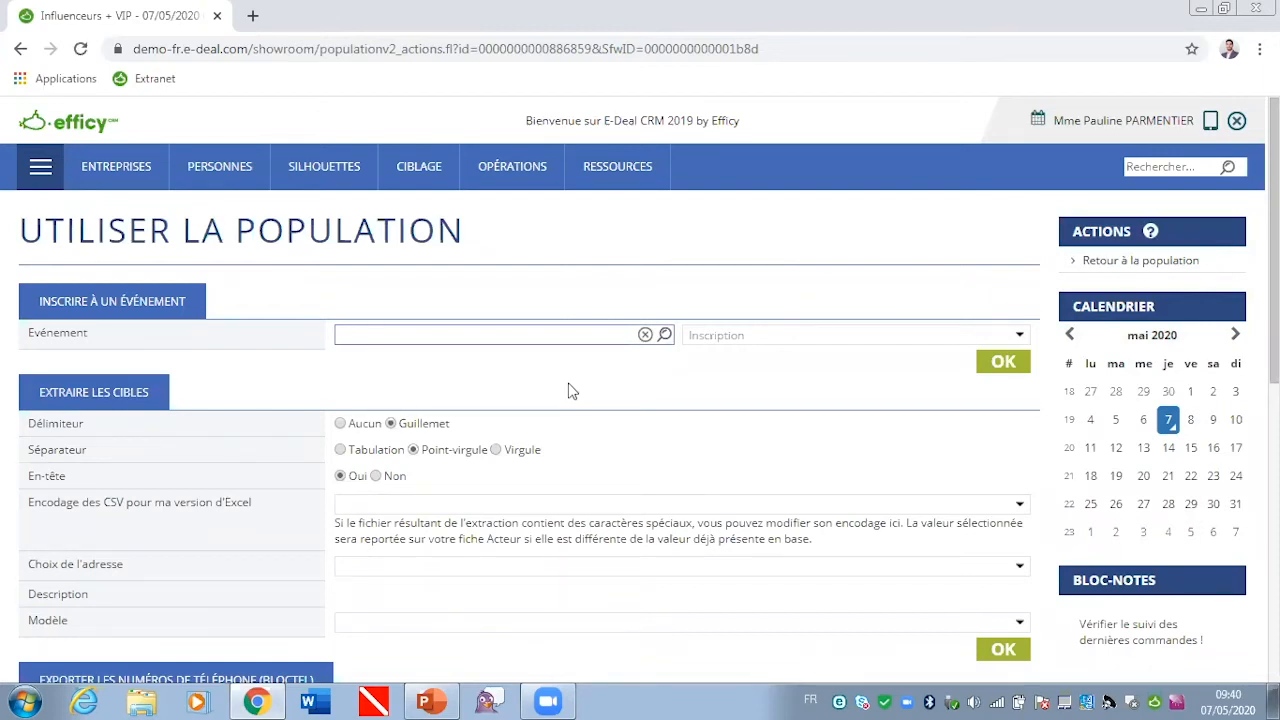
click(478, 338)
text(boost)
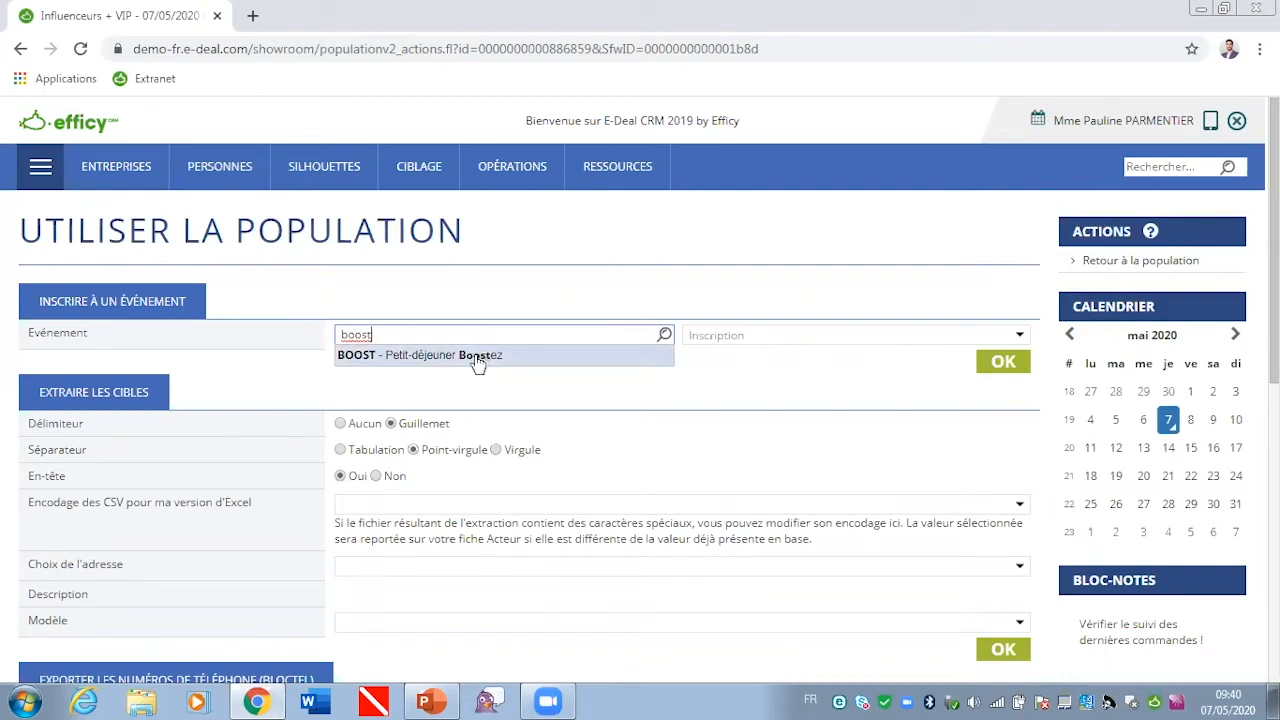
click(477, 356)
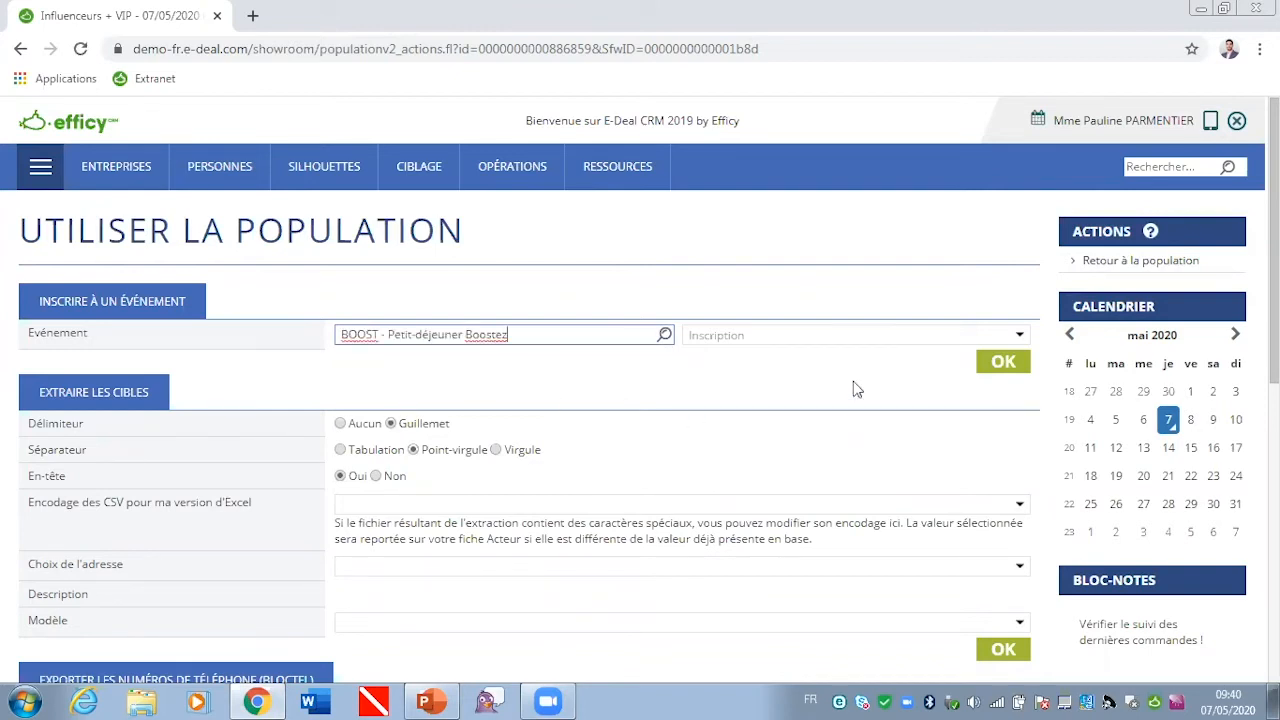
click(843, 339)
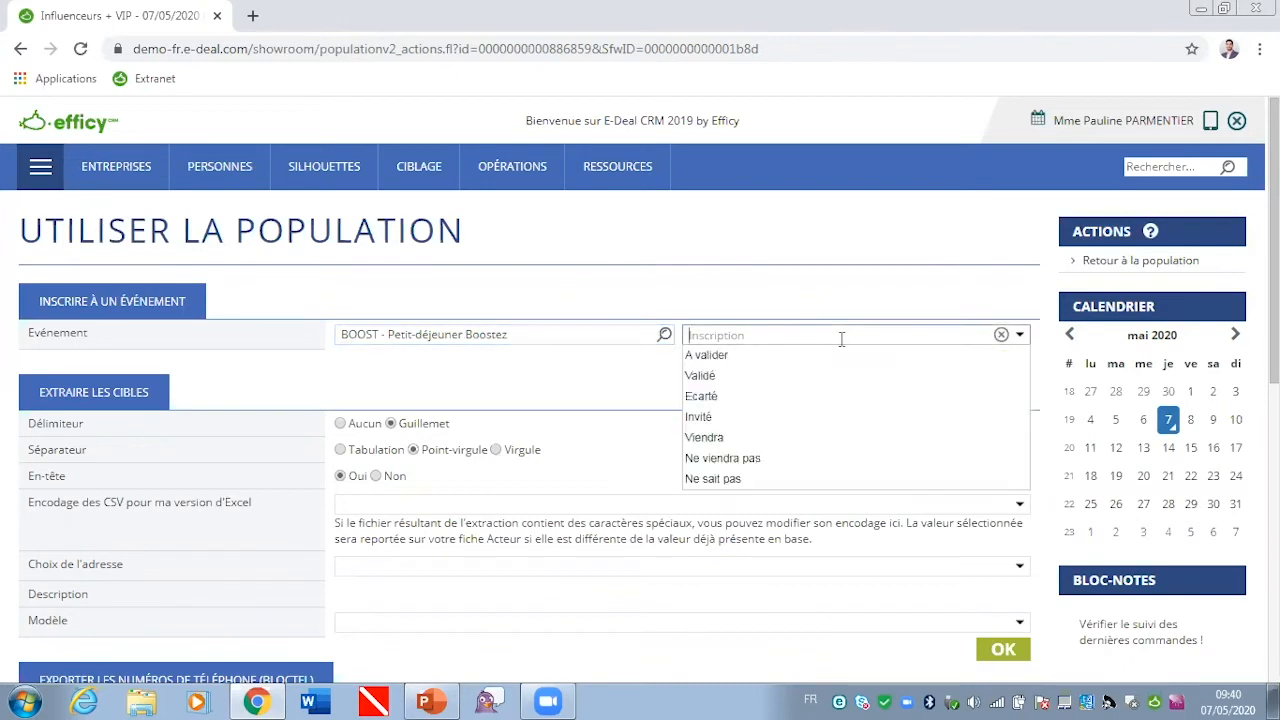
click(700, 418)
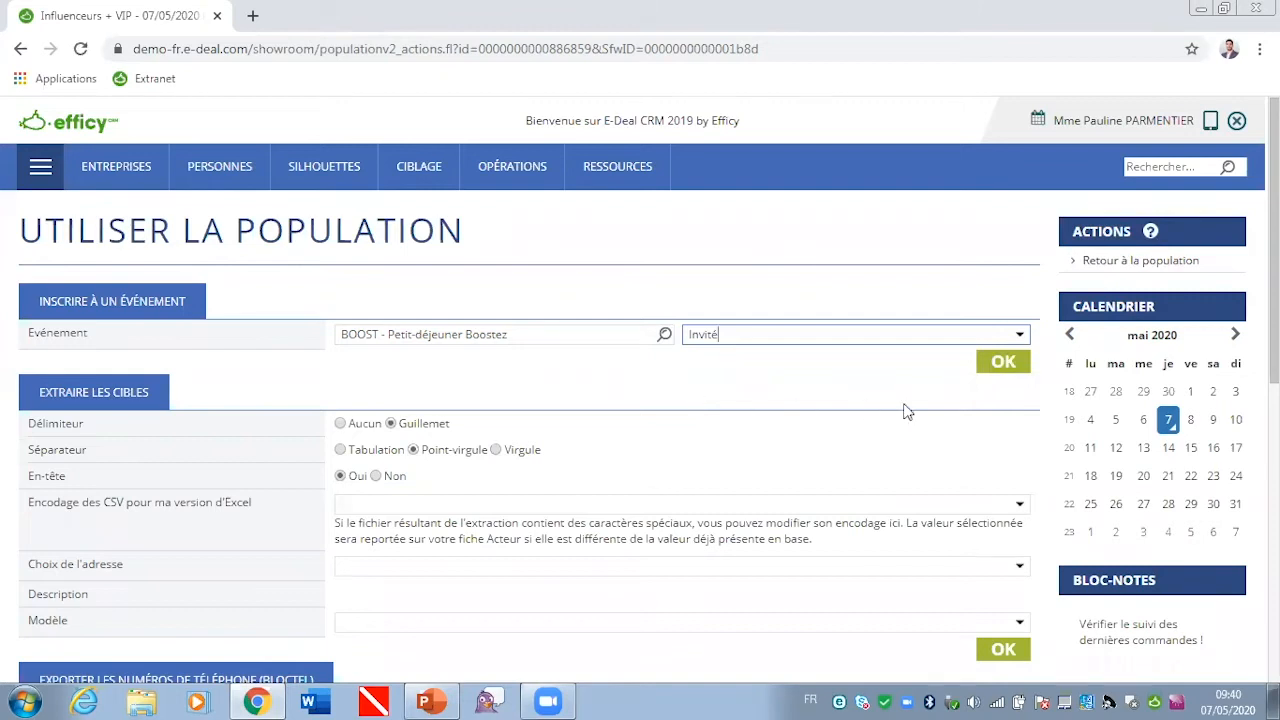
click(1005, 364)
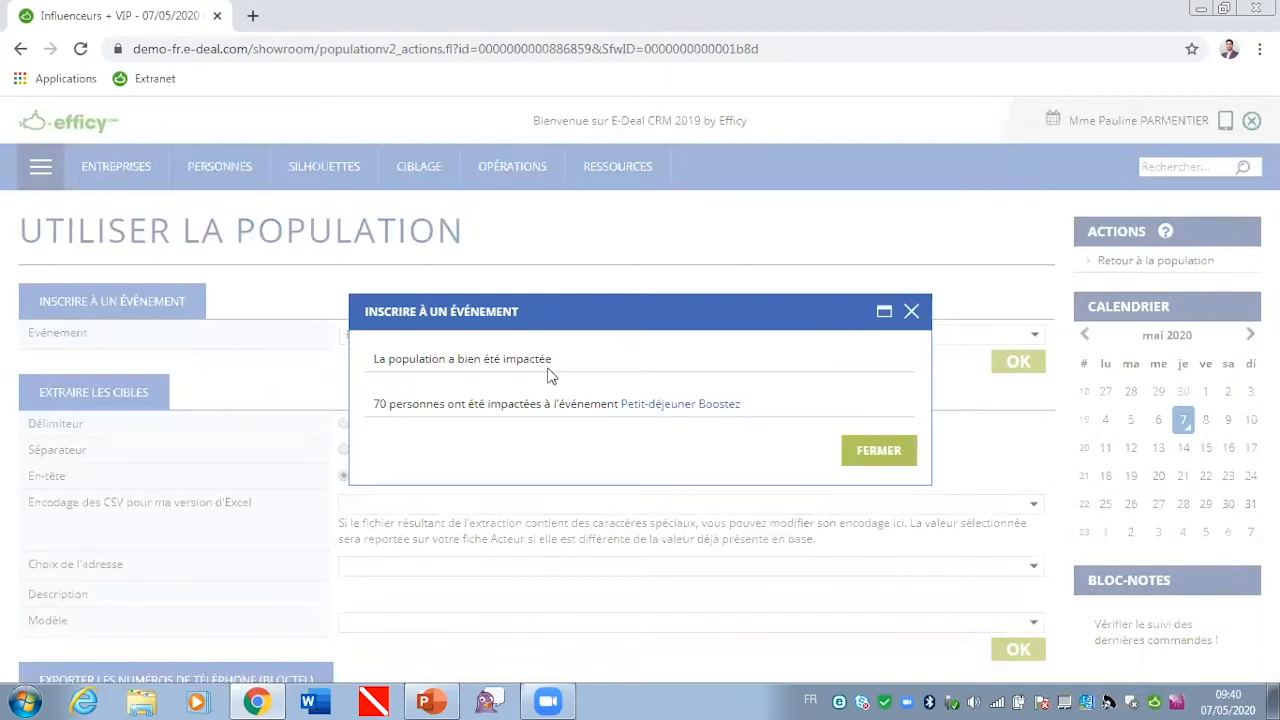
Step: Open the Petit-déjeuner Boostez event from the registration result and review its summary and list of targets
click(667, 412)
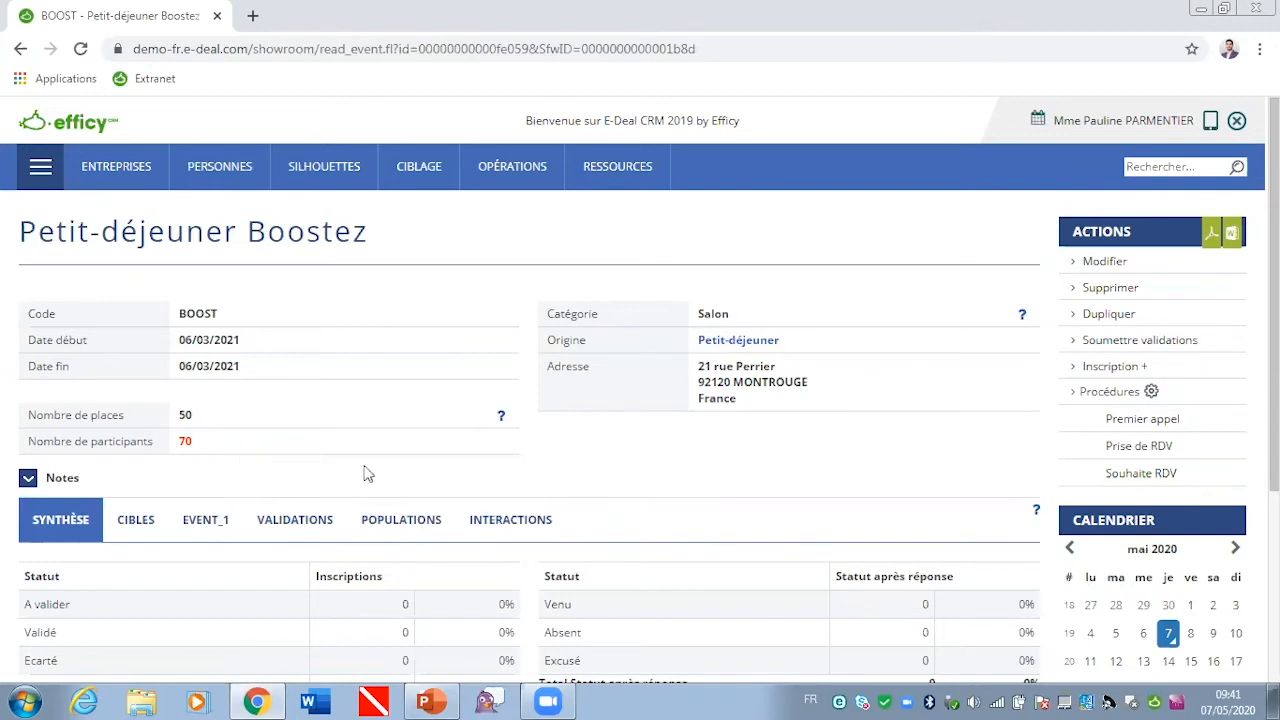
drag(1274, 420, 1274, 468)
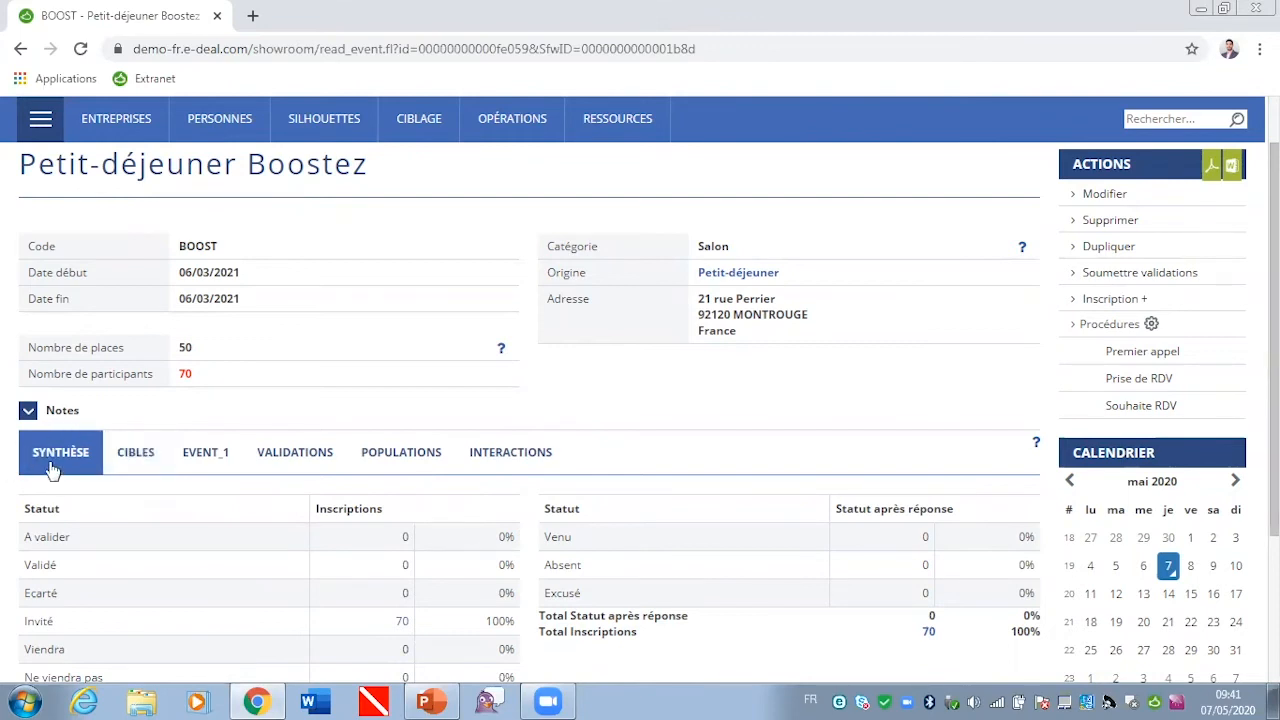
click(140, 464)
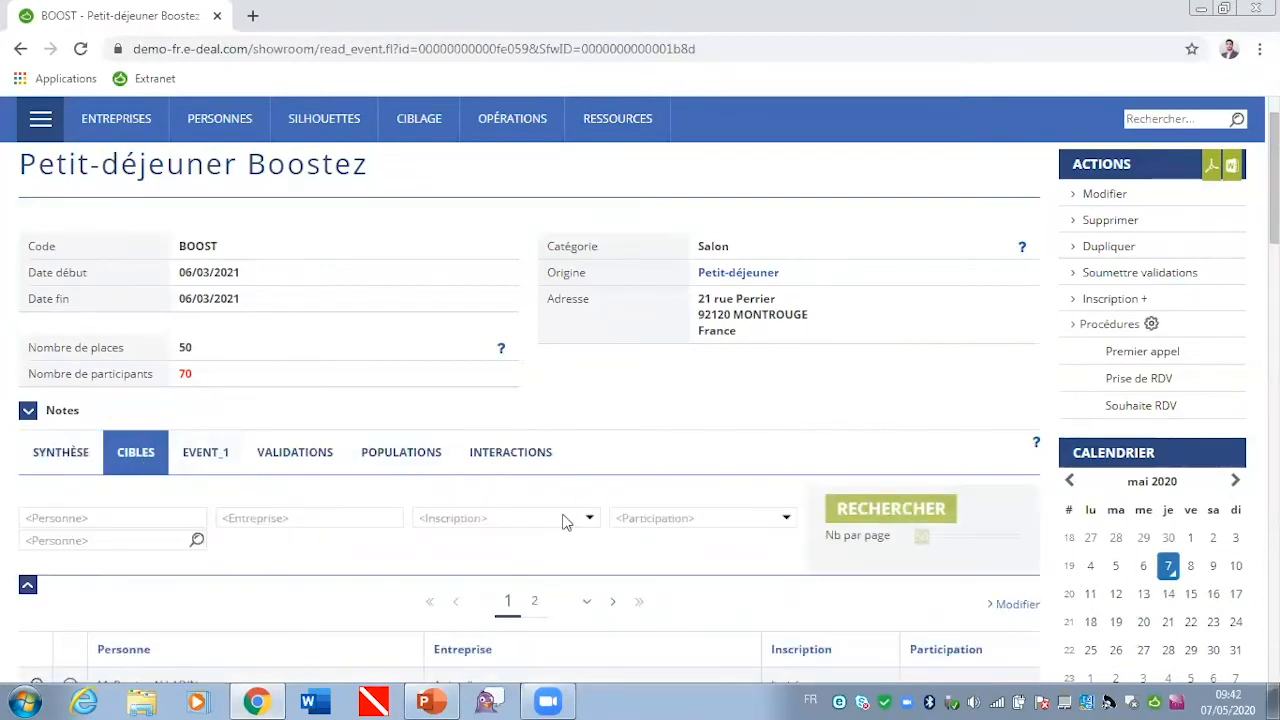
scroll(566, 520, down, 2)
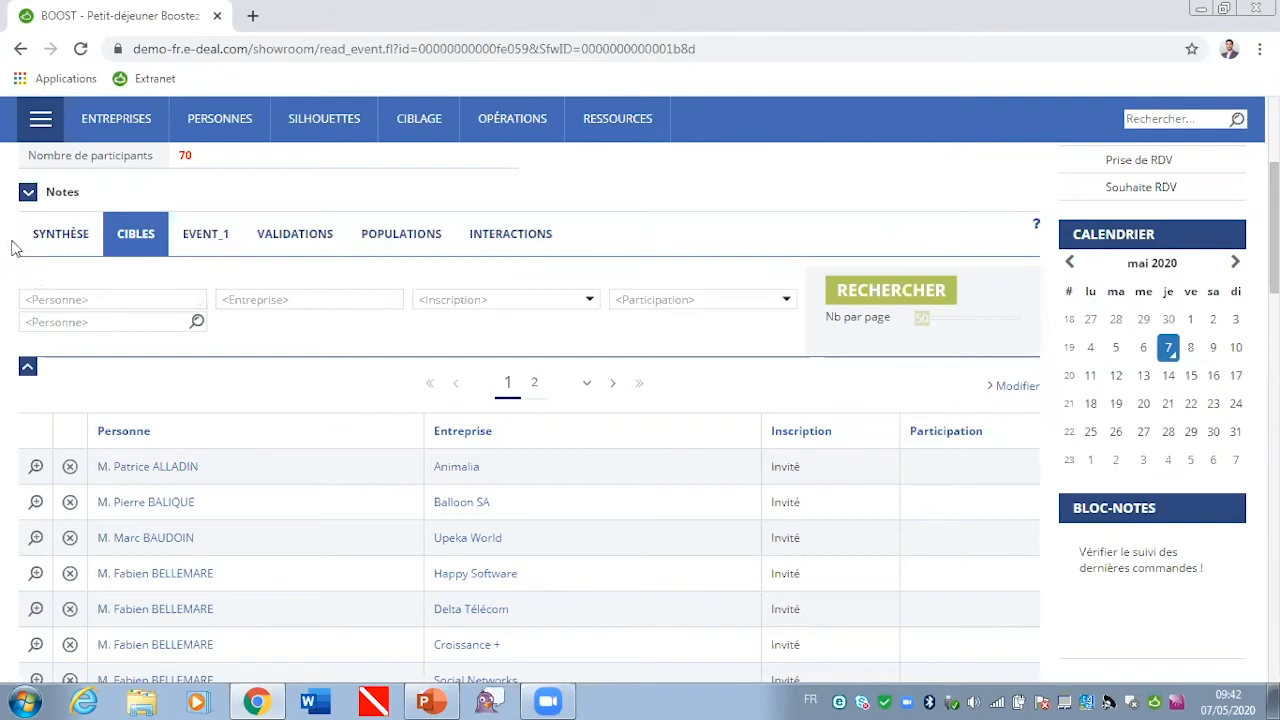
Step: Generate a population named "Mes invités" from the event's Invité registrations in the summary
click(62, 243)
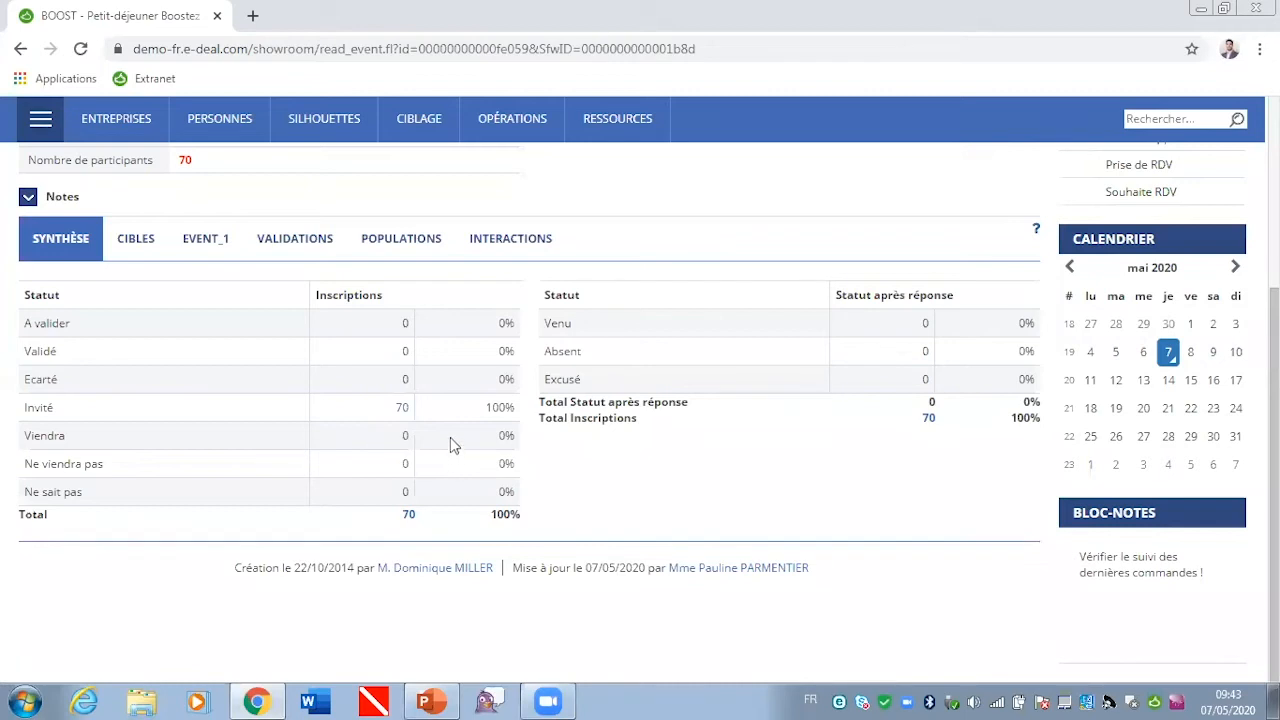
click(402, 407)
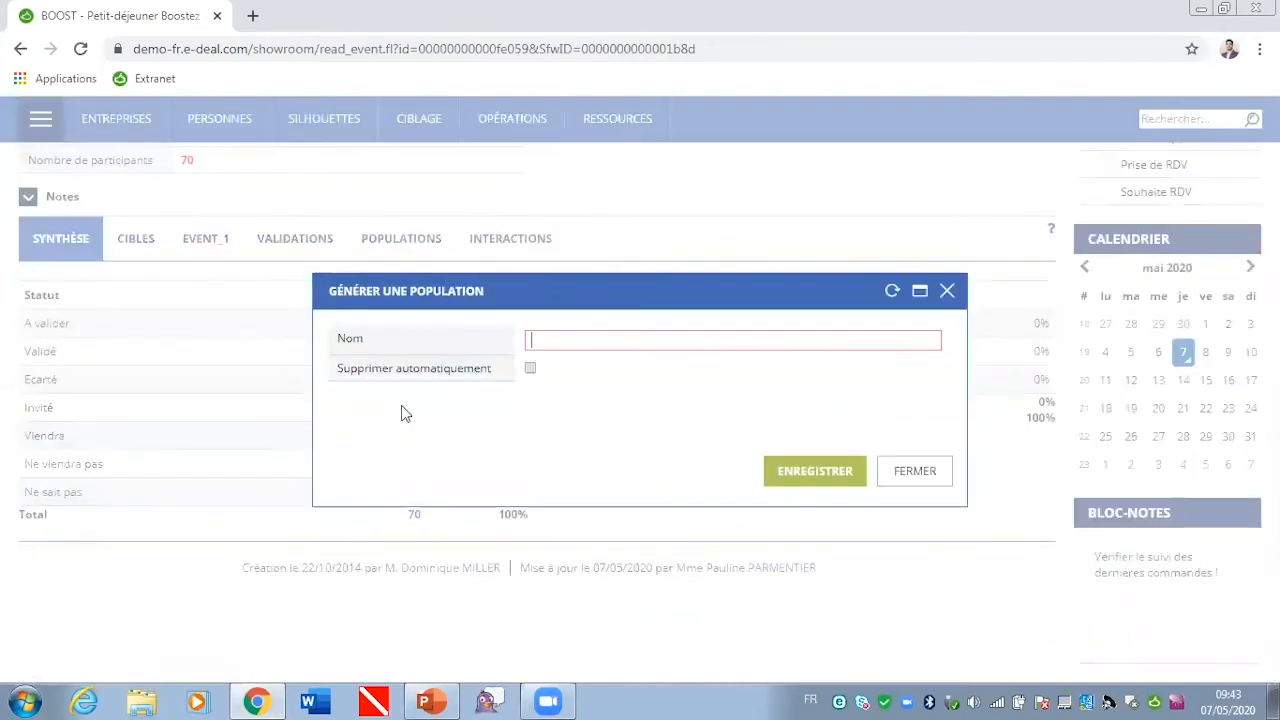
text(Mes invit)
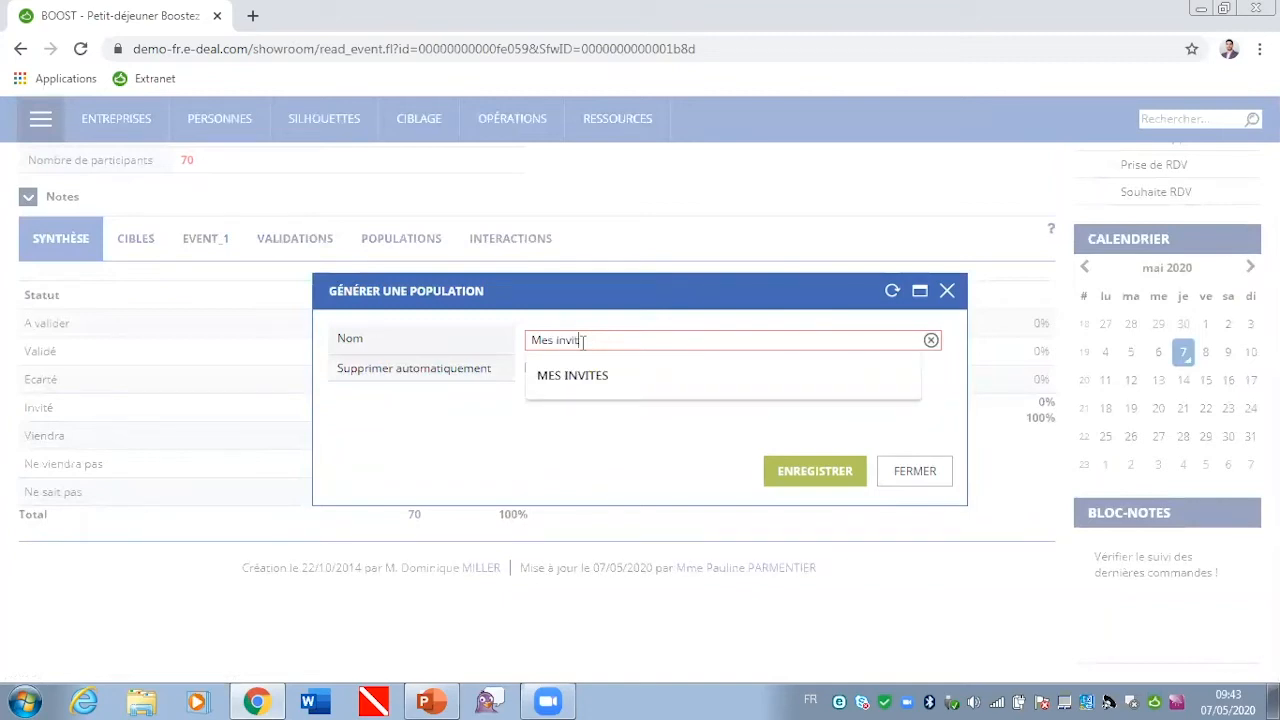
text(és)
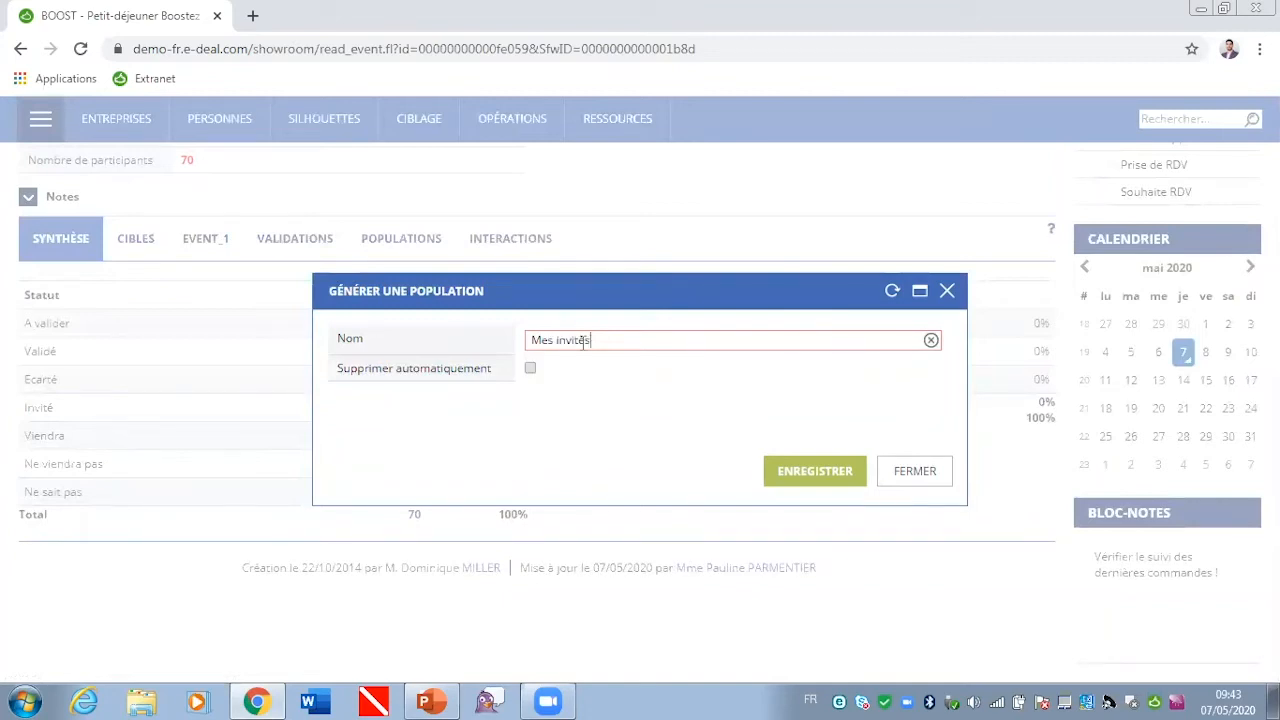
click(815, 473)
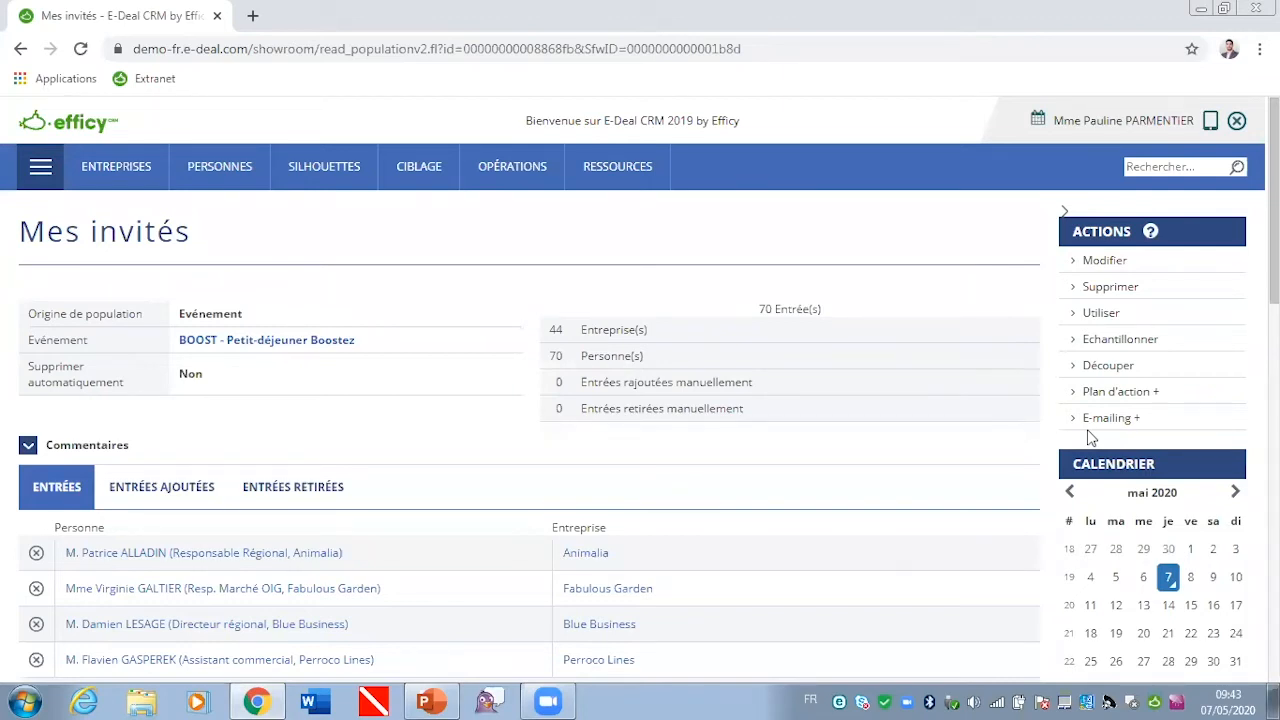
Step: Open the Formulaire web resource, examine its event registration form, and close the web form window
mouse_move(612, 176)
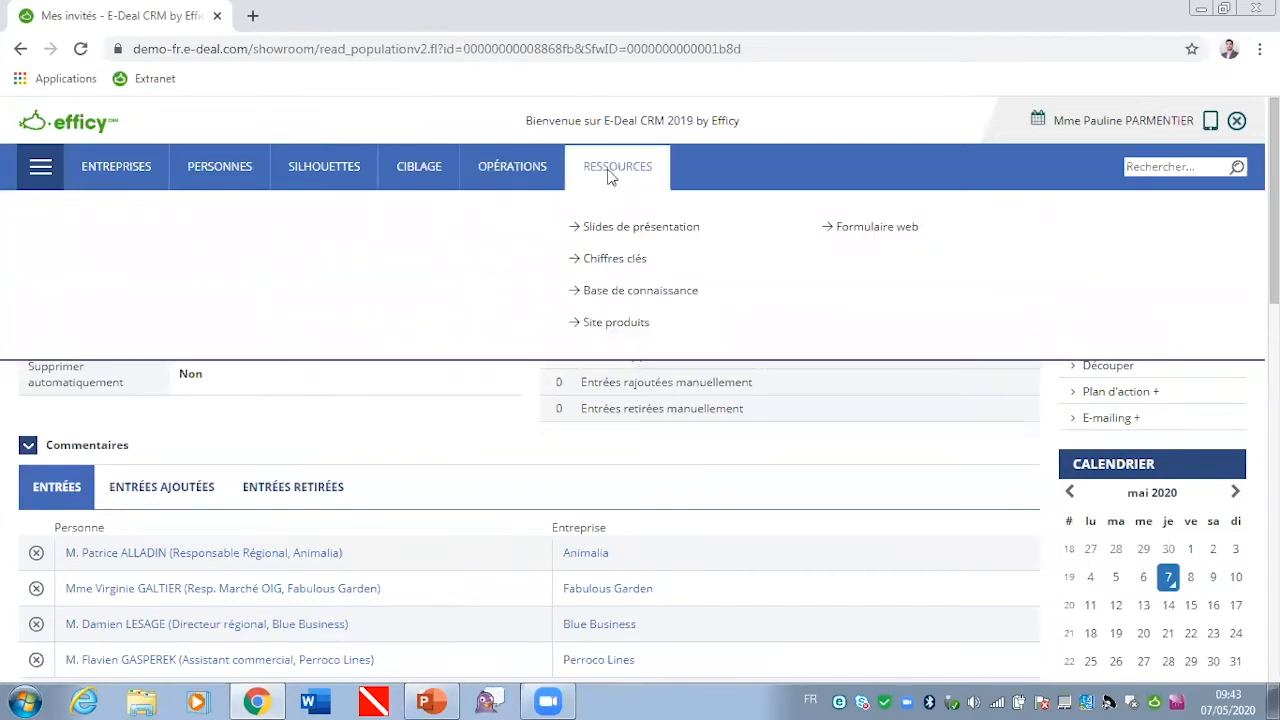
click(877, 229)
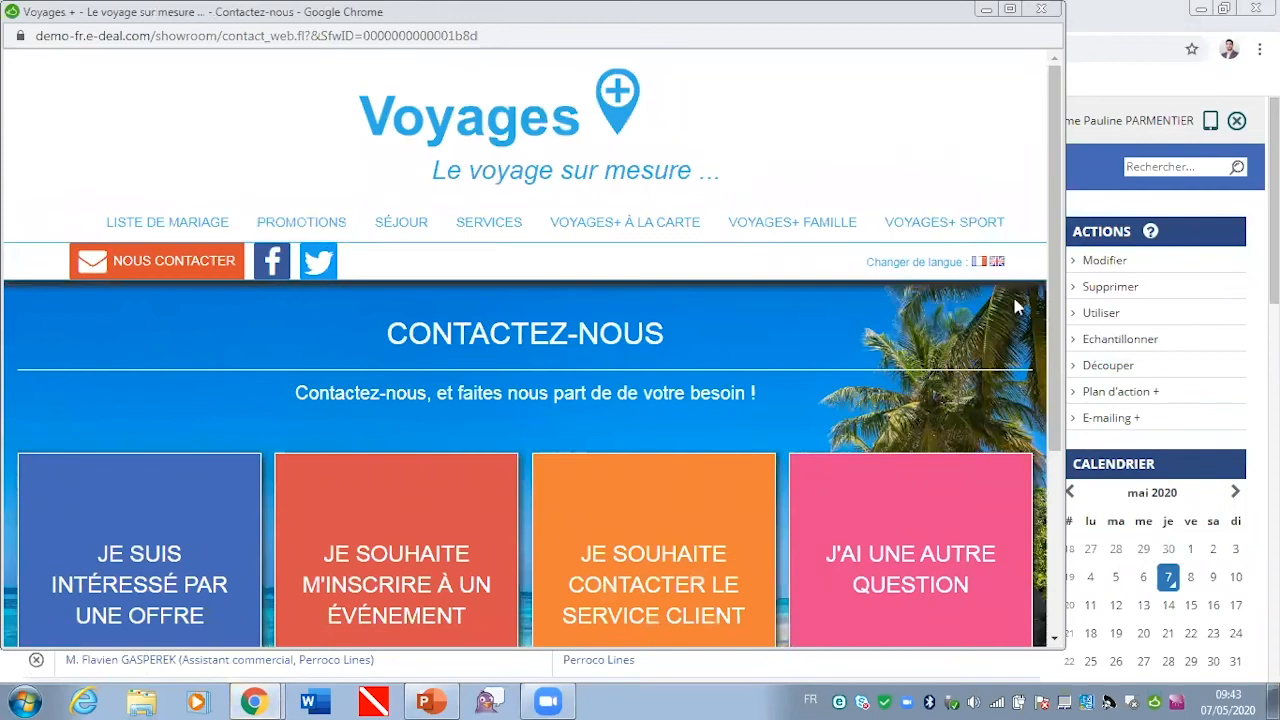
scroll(1053, 214, down, 2)
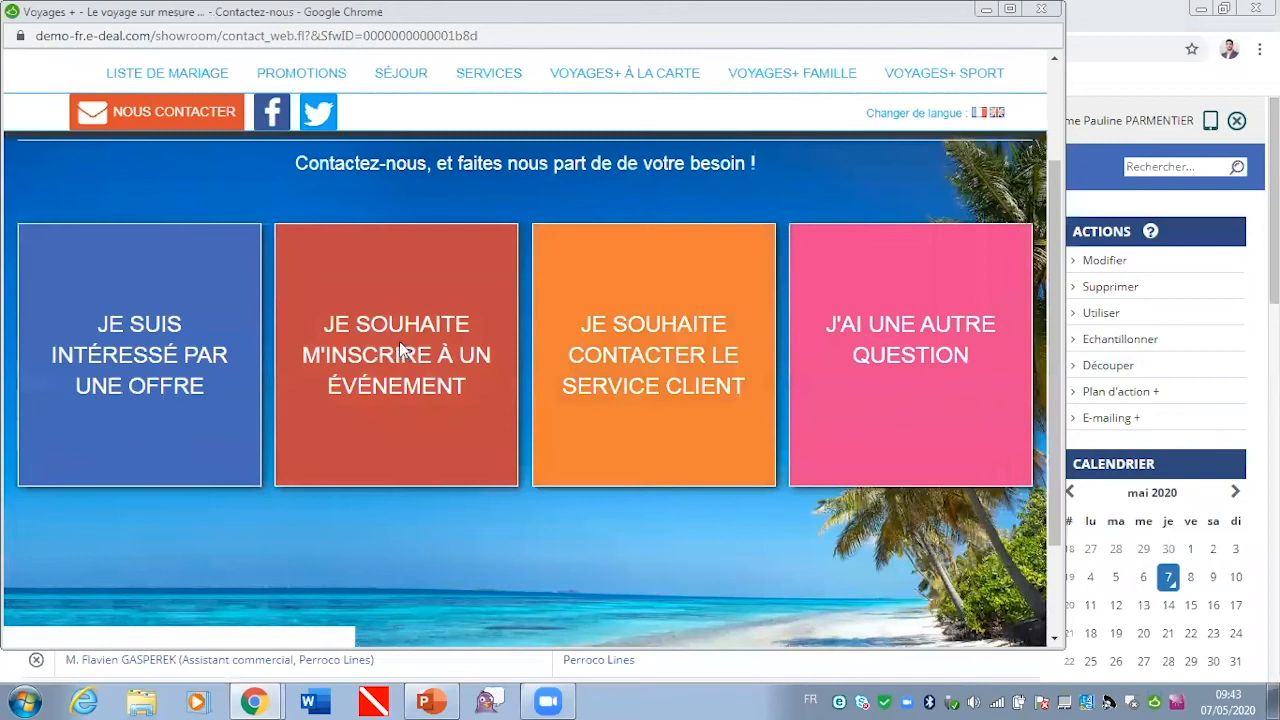
click(400, 348)
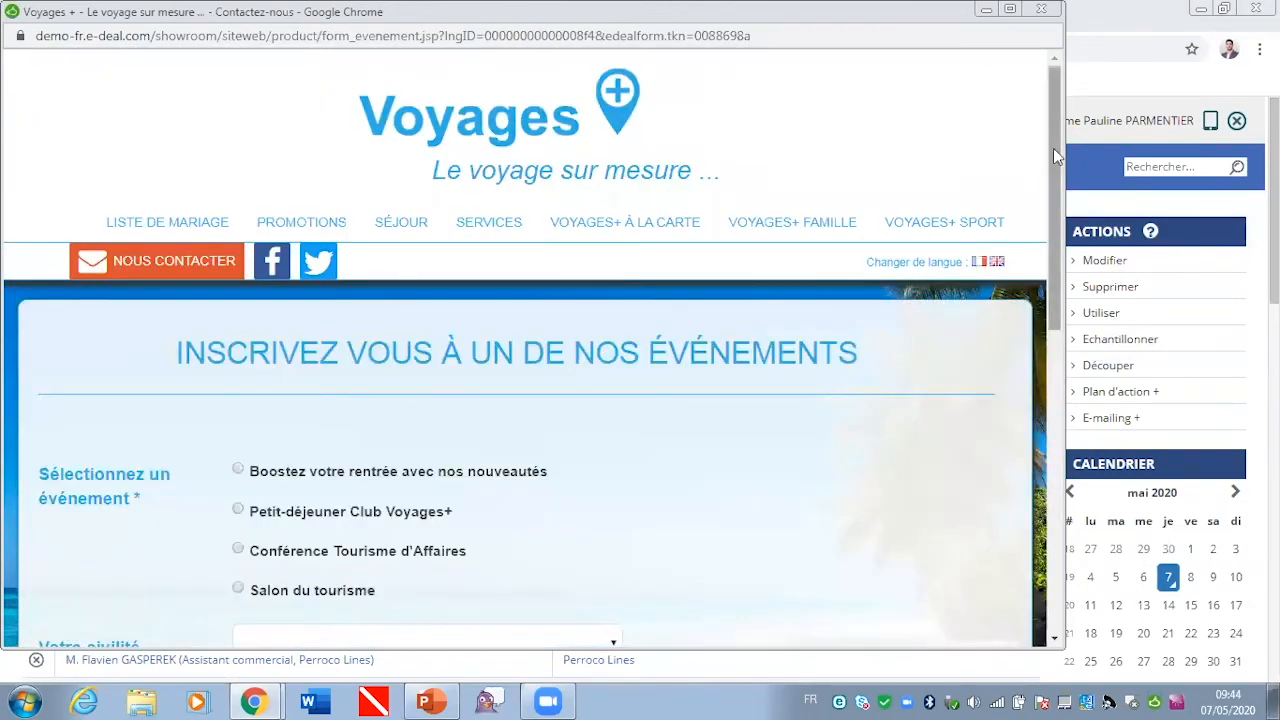
drag(1053, 148, 1047, 280)
drag(1045, 256, 1044, 171)
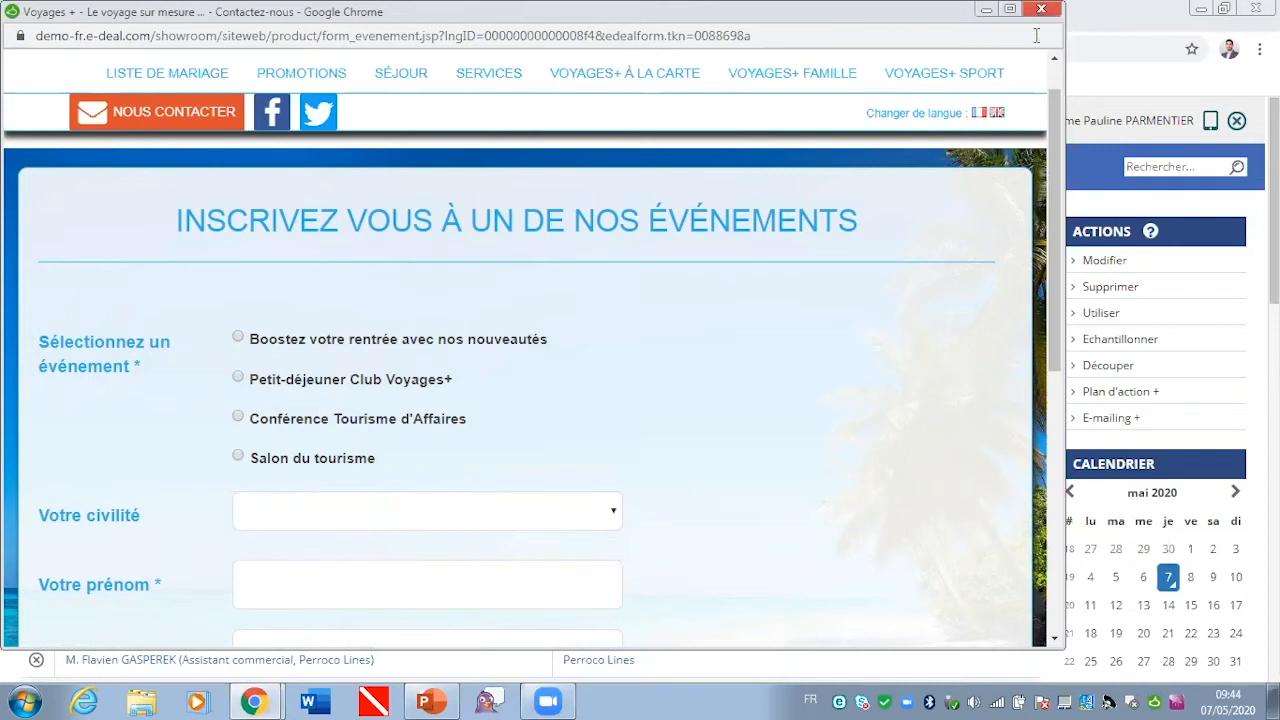
drag(1056, 136, 1063, 92)
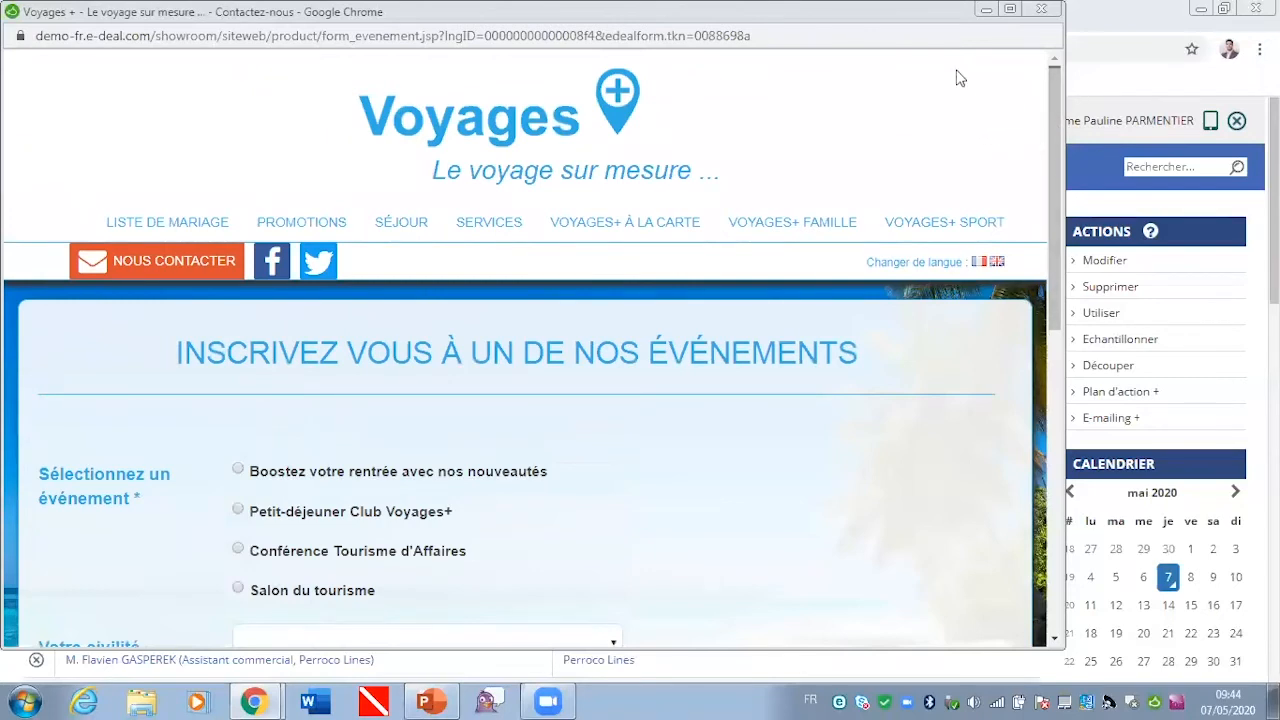
click(1041, 10)
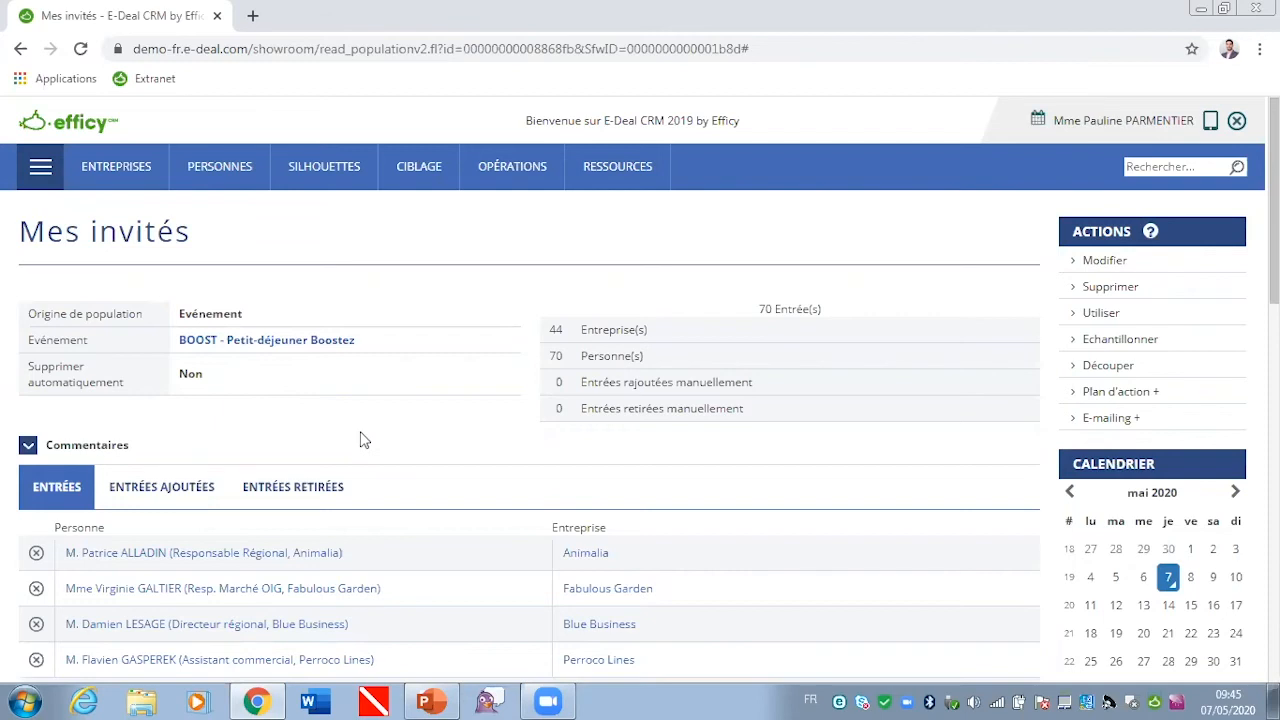
Step: Return to the Petit-déjeuner Boostez event, generate its Word document from the Etiquettes/Badges template, and open the file
click(301, 355)
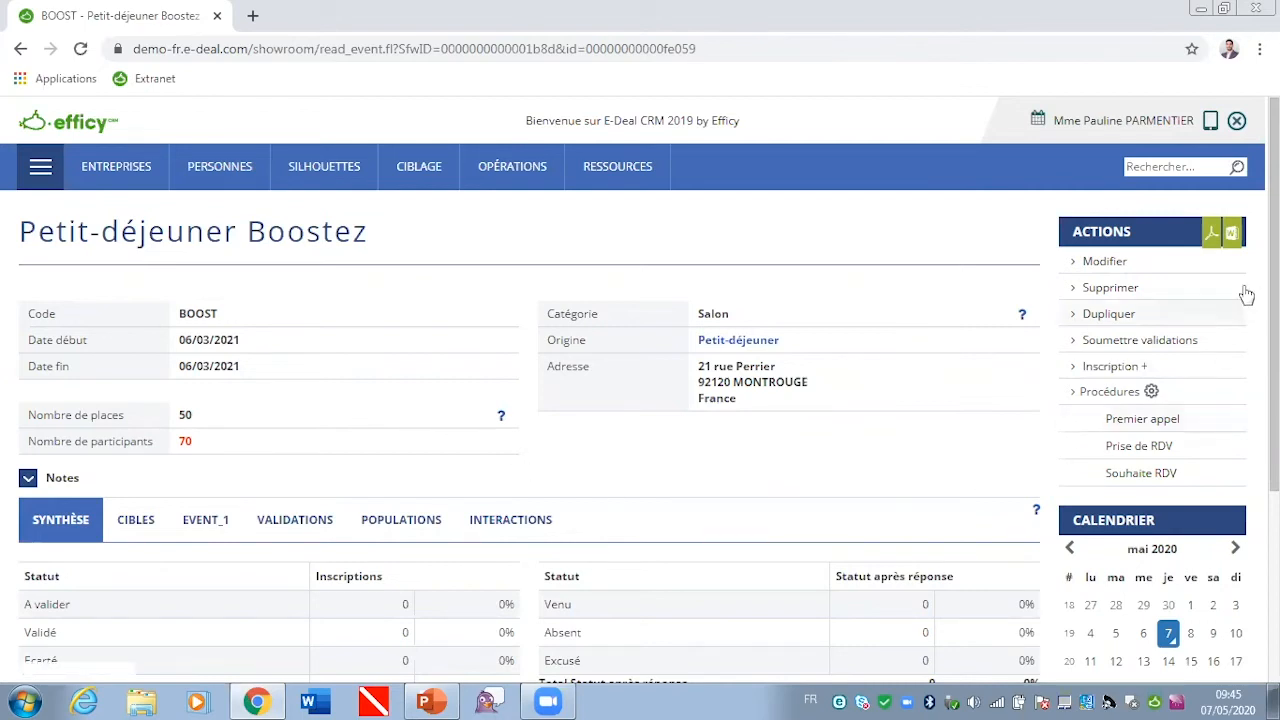
click(1233, 237)
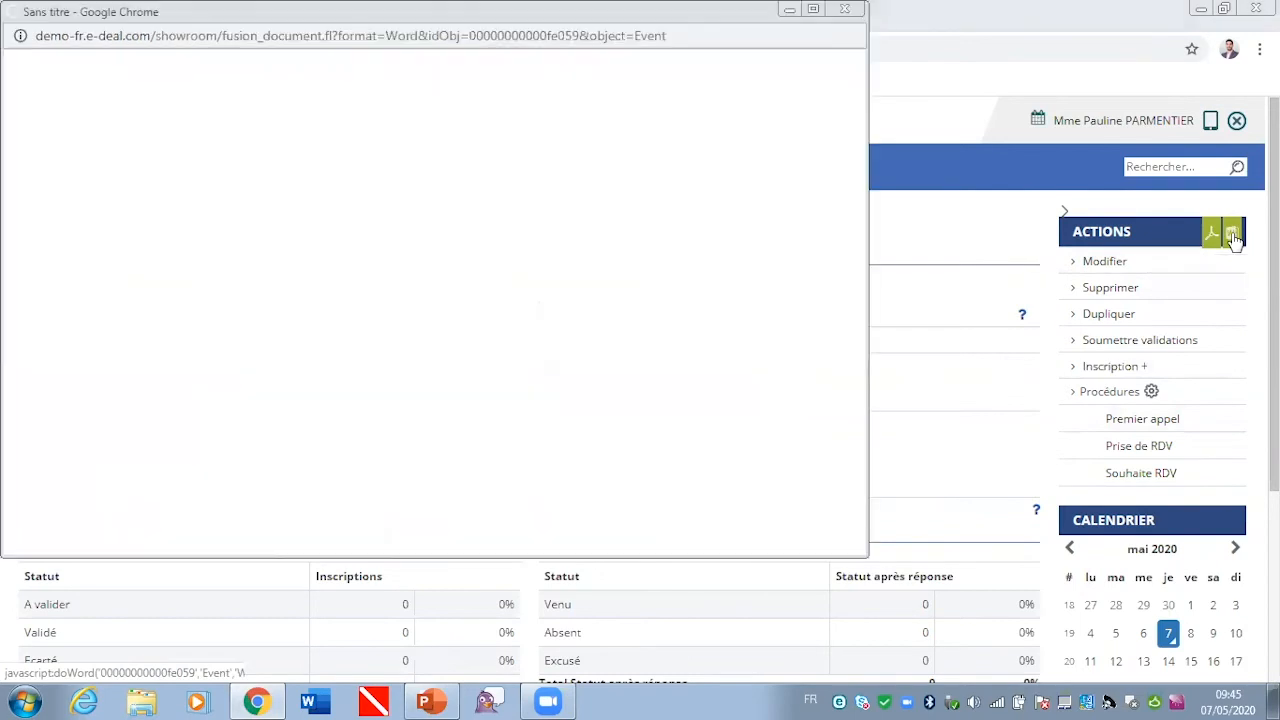
click(23, 305)
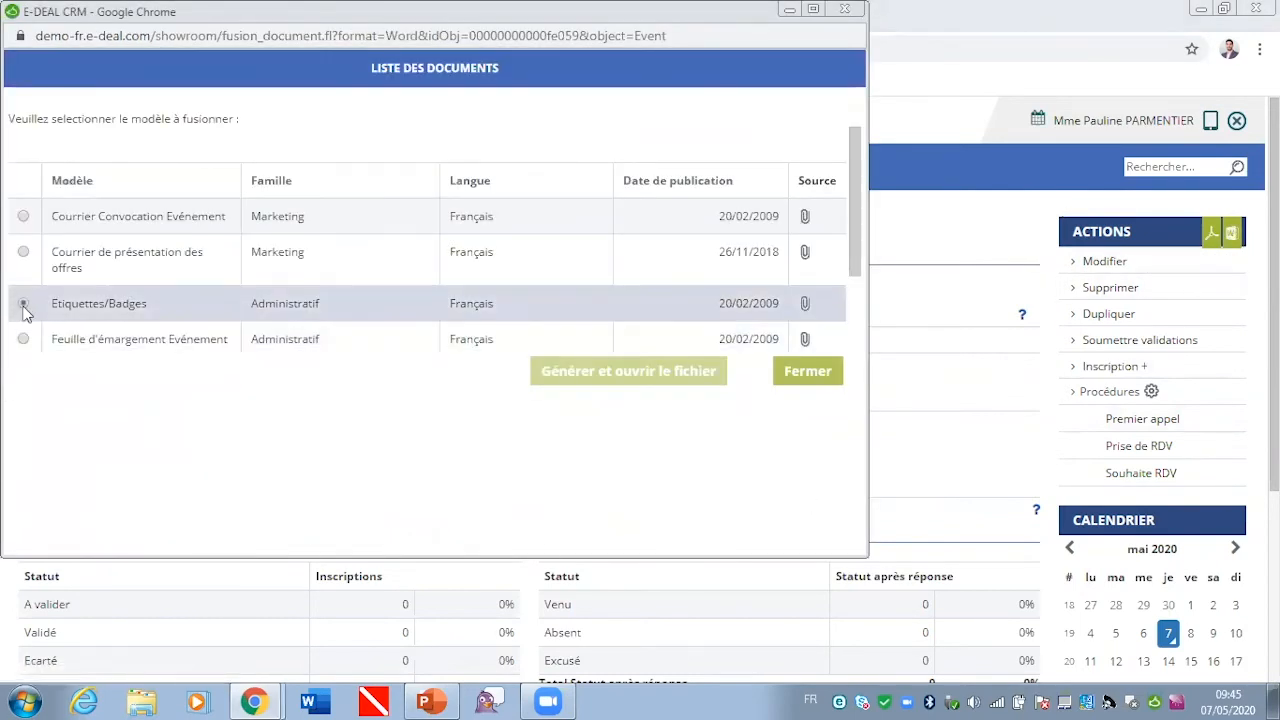
click(684, 373)
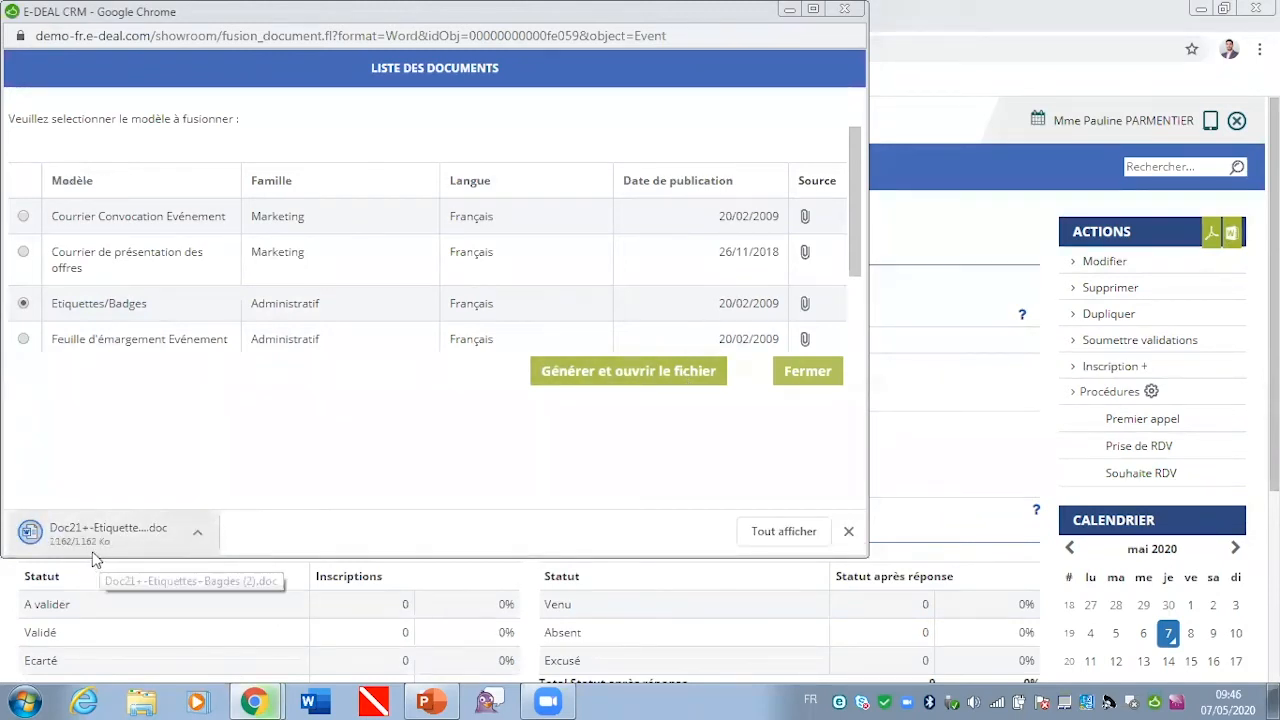
click(92, 544)
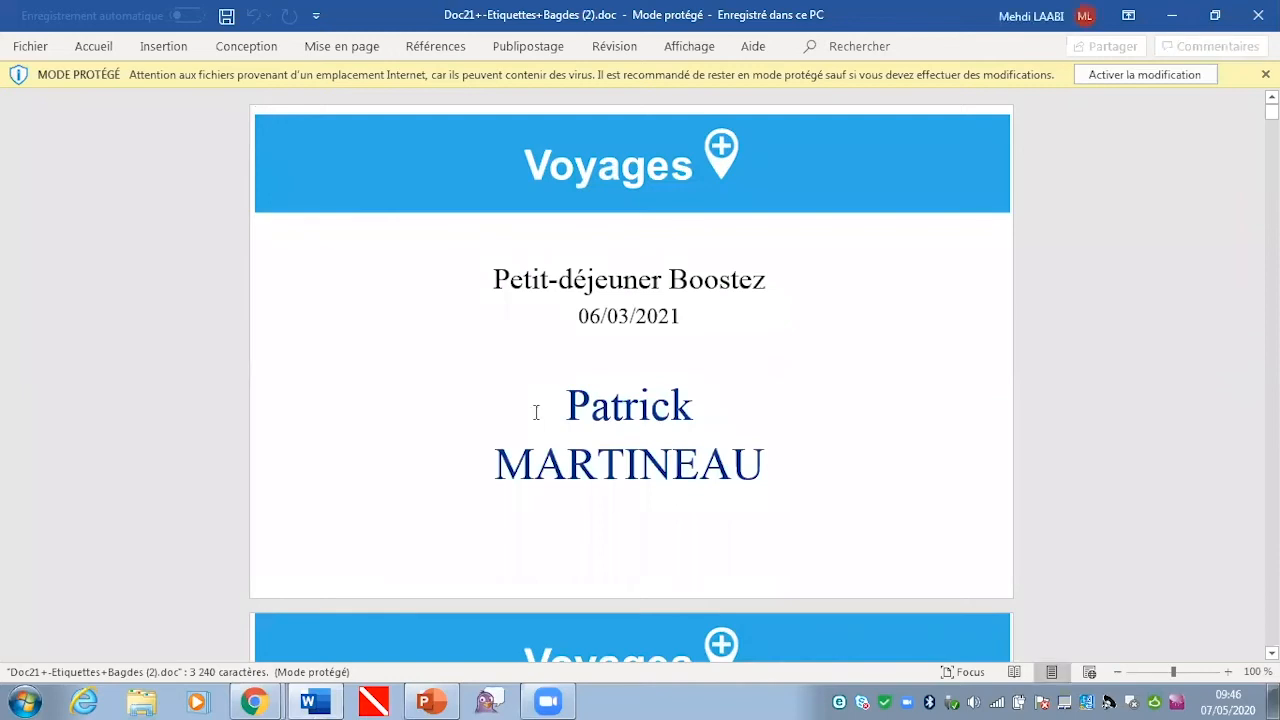
Step: Review the participant badges in the generated Word document, then close it
scroll(631, 375, down, 7)
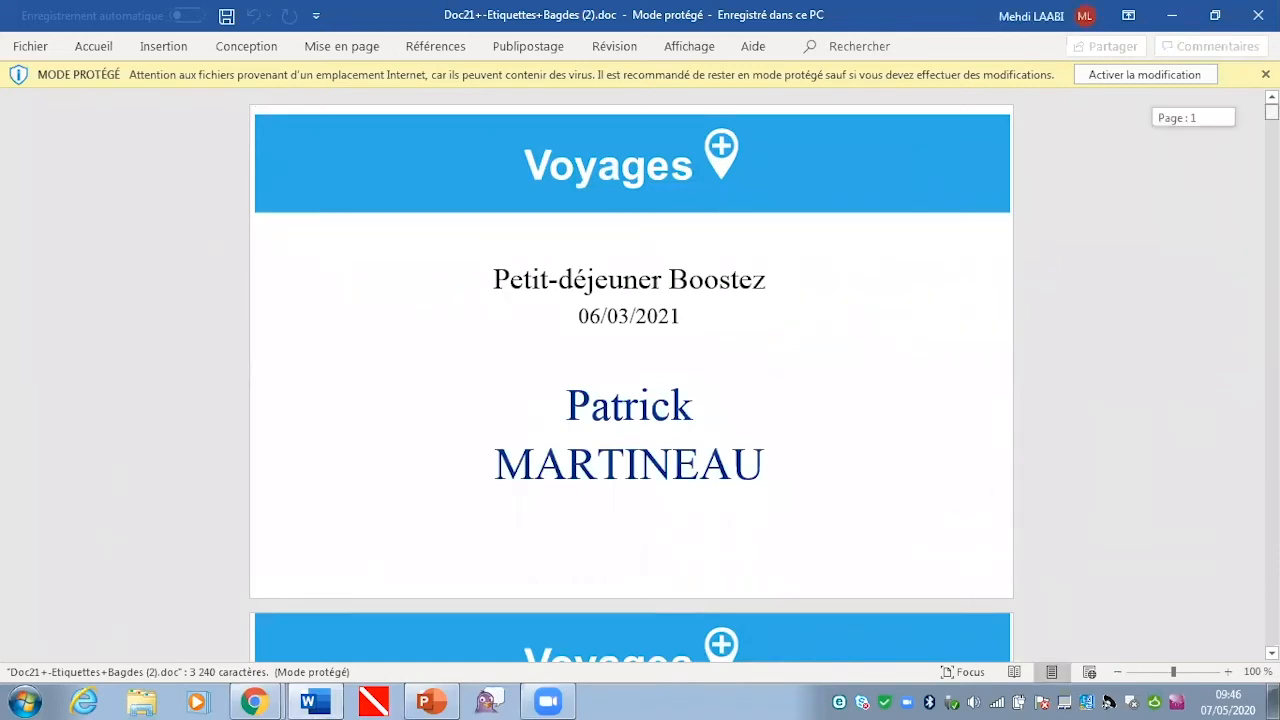
scroll(631, 375, down, 8)
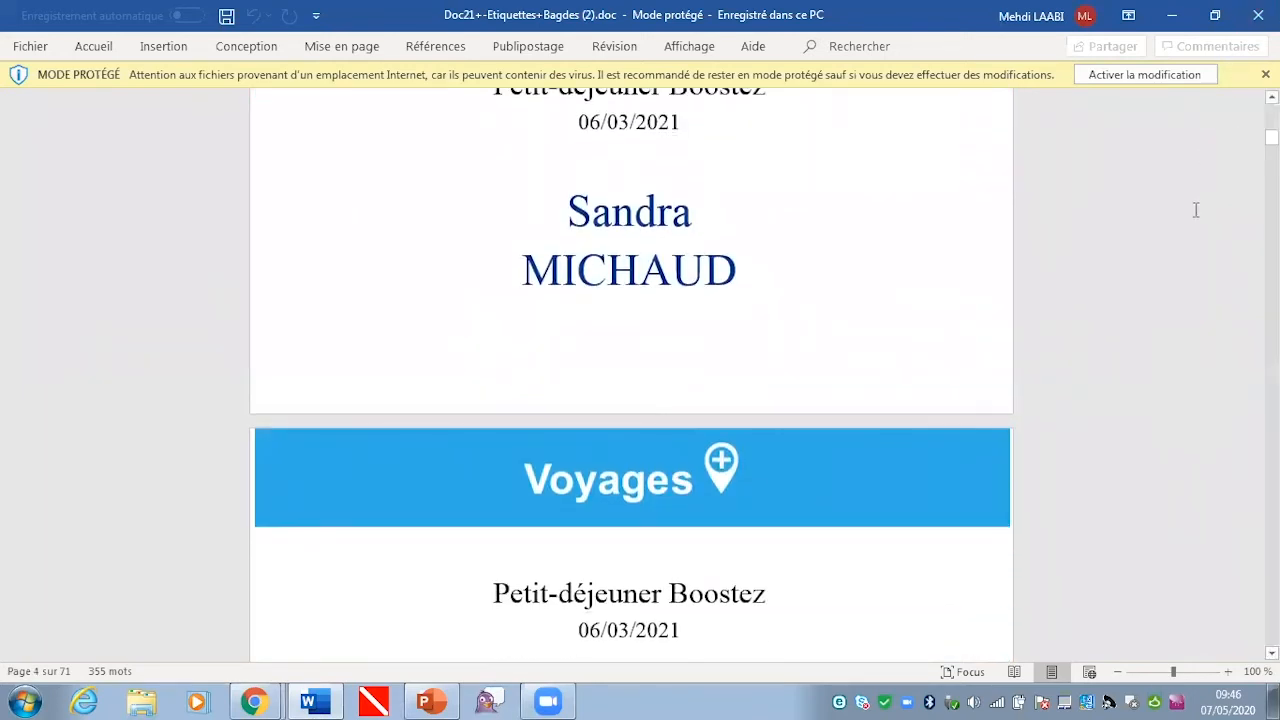
scroll(1195, 208, up, 4)
scroll(1197, 208, up, 5)
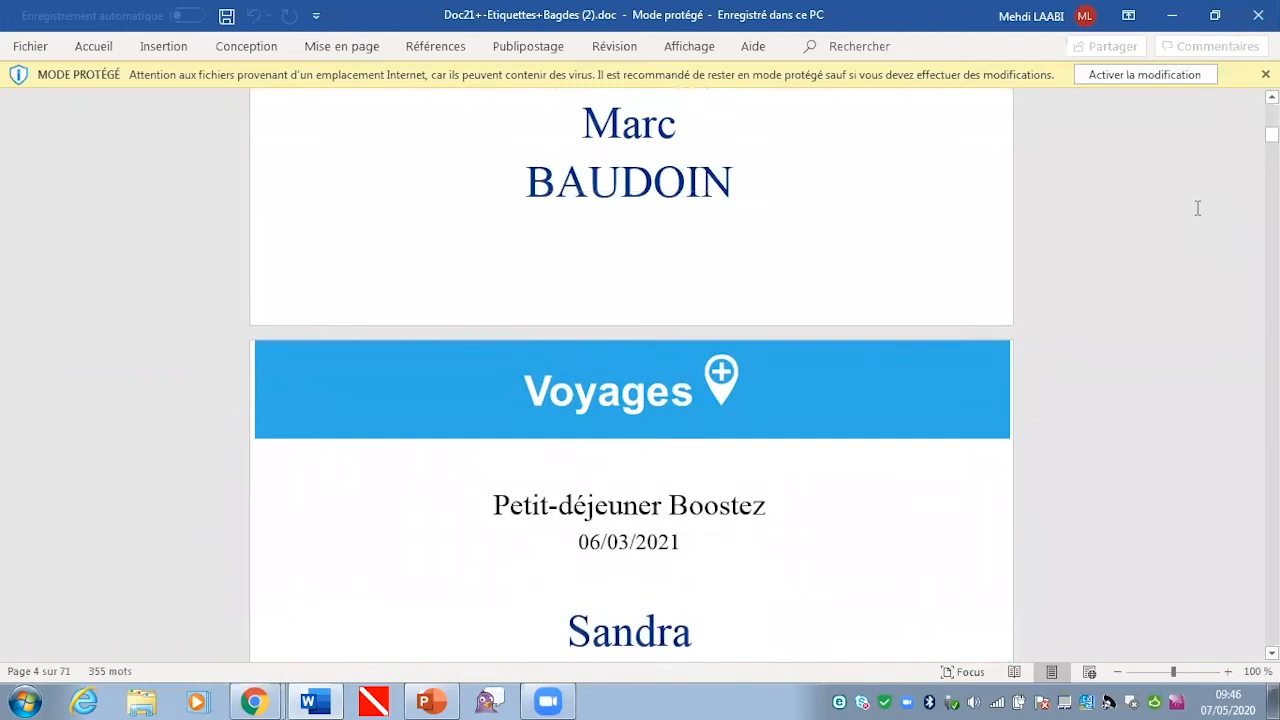
scroll(1197, 208, up, 5)
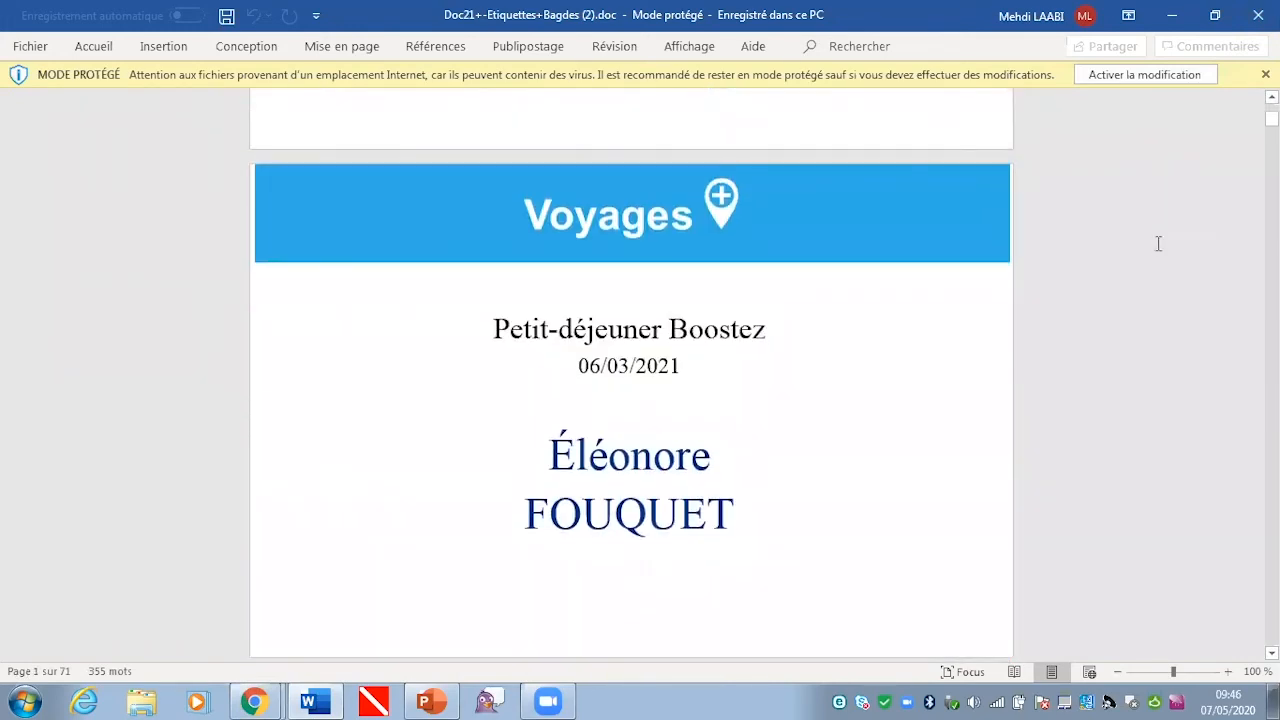
scroll(1156, 243, up, 5)
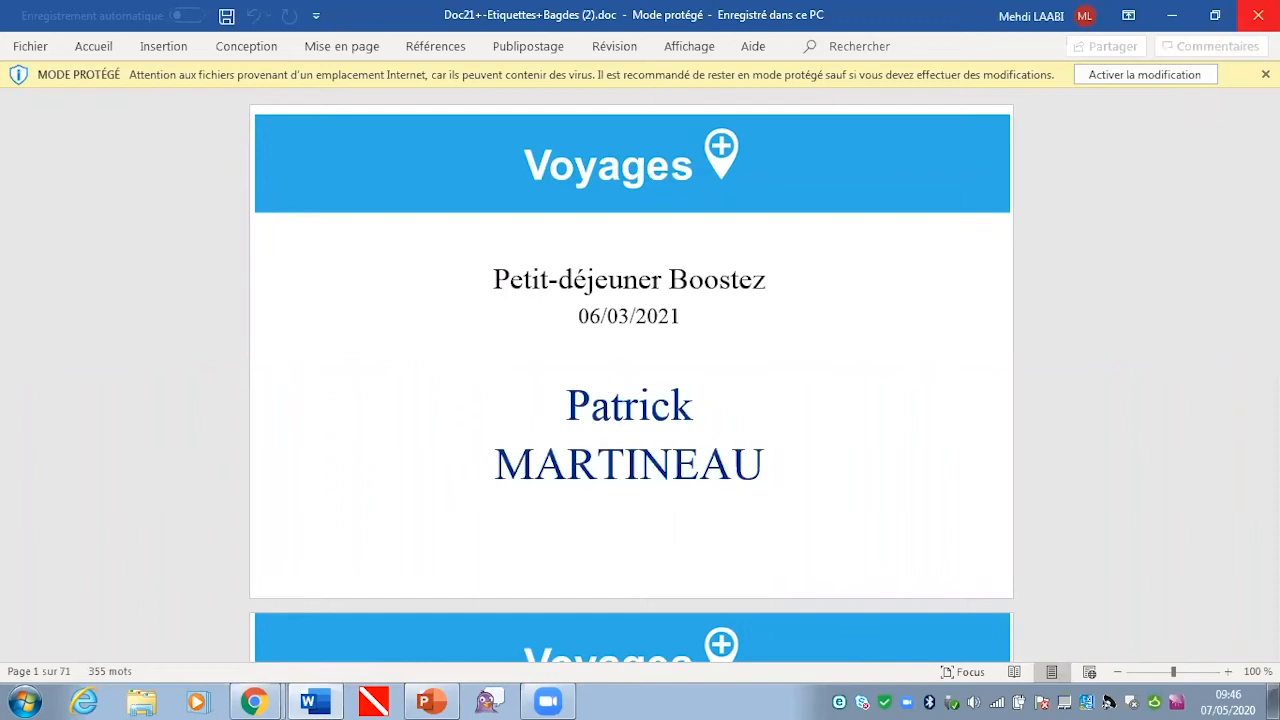
click(1258, 15)
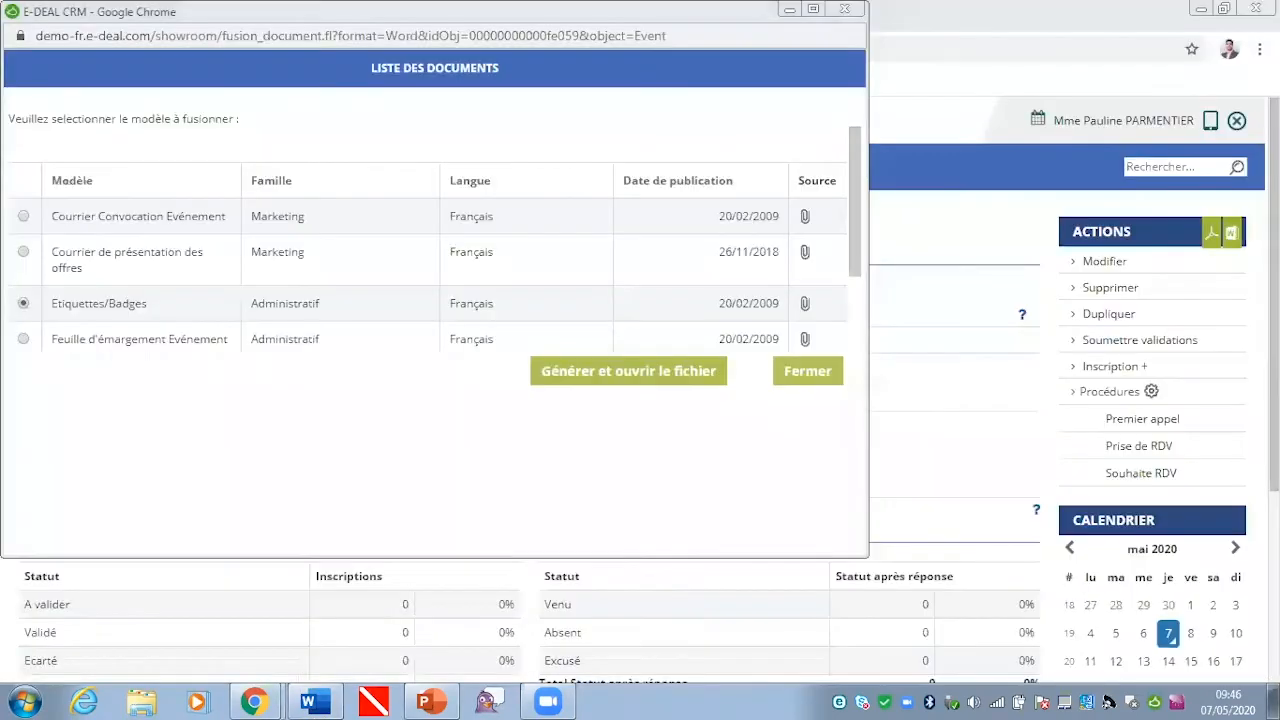
Step: Generate the event's attendance sheet from the Feuille d'émargement Evénement template, review its participant list, and close the document
click(23, 340)
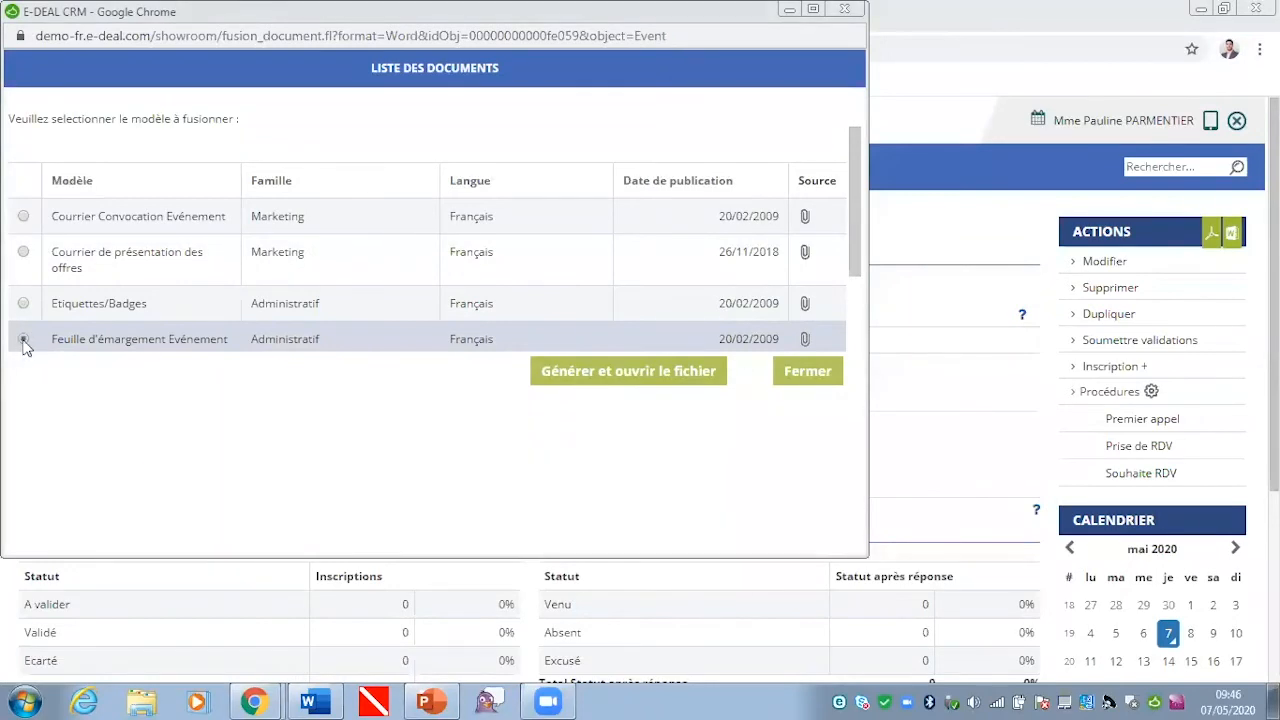
click(623, 372)
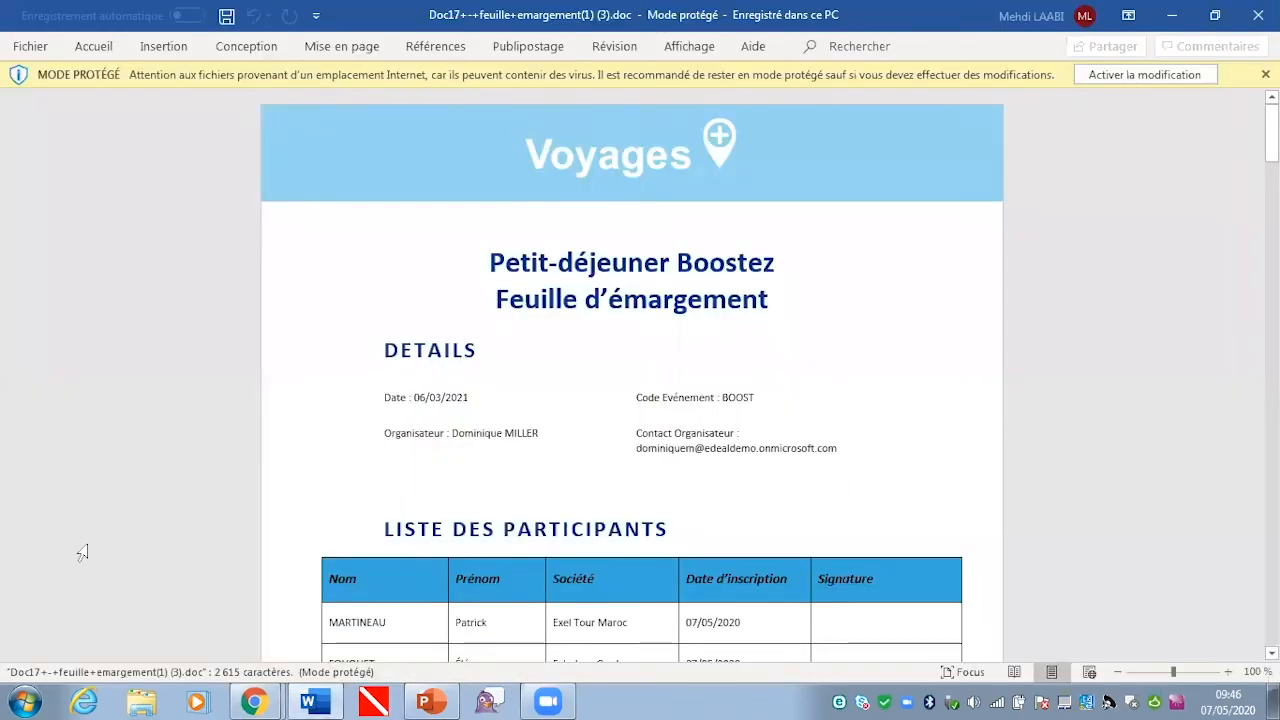
scroll(859, 517, down, 5)
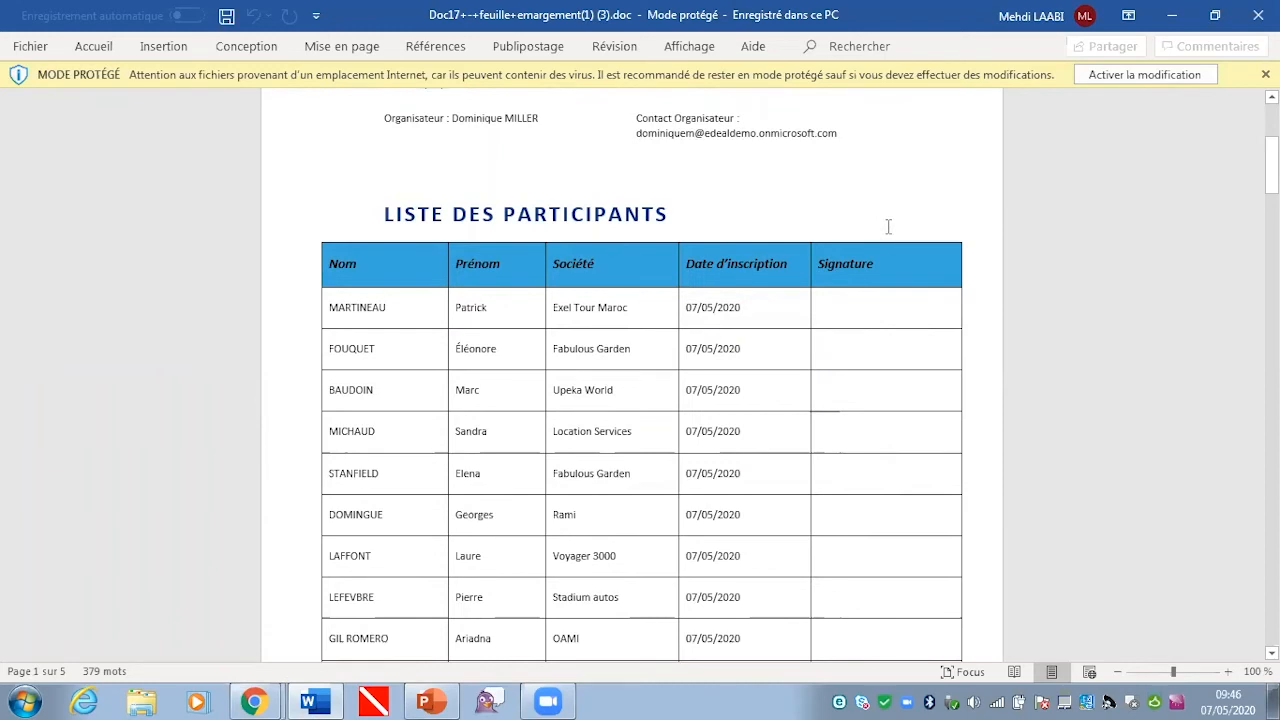
scroll(888, 227, up, 3)
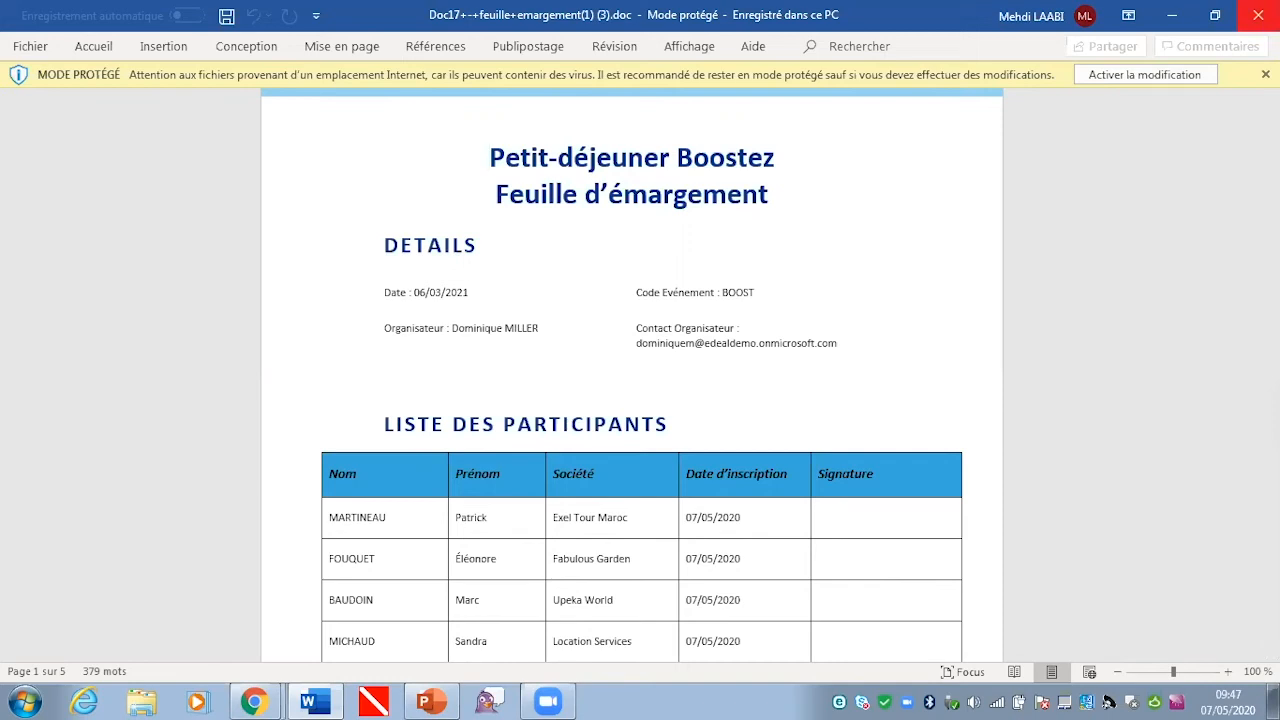
click(1258, 15)
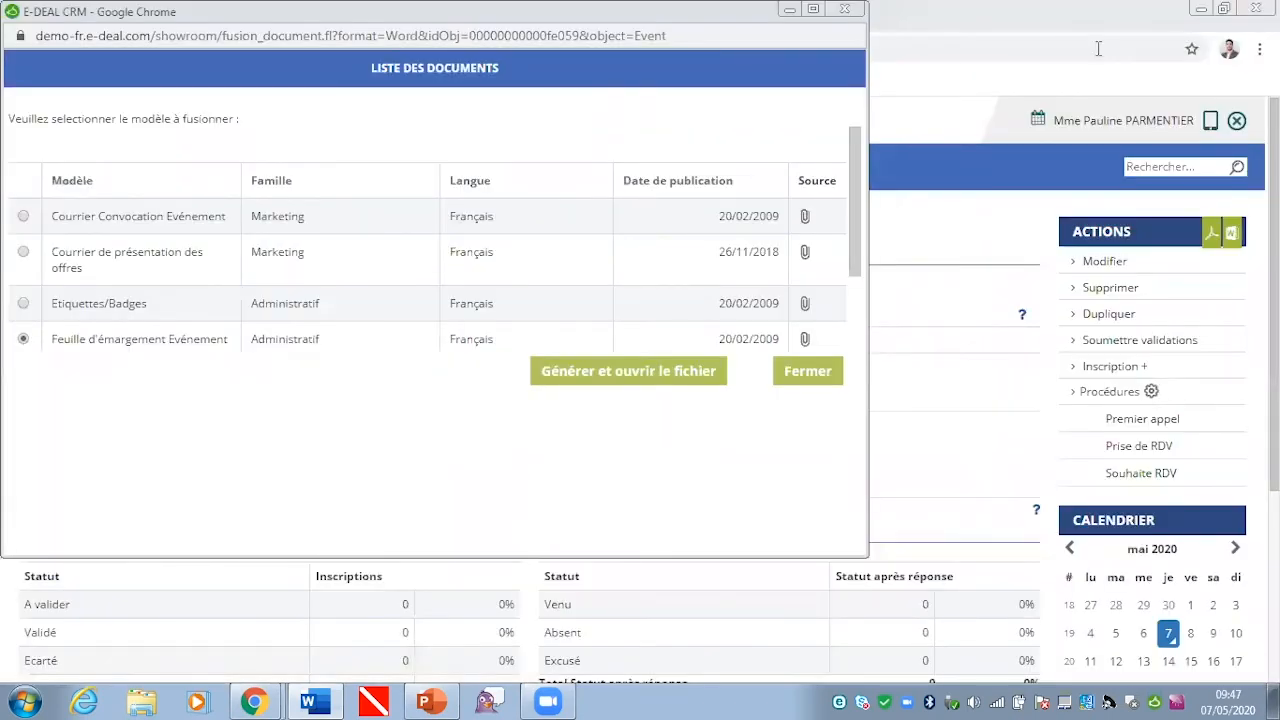
Step: In the event's target list, set participation to Venu for the Animalia invitee and Absent for the Balloon SA invitee, and save
click(962, 210)
click(128, 530)
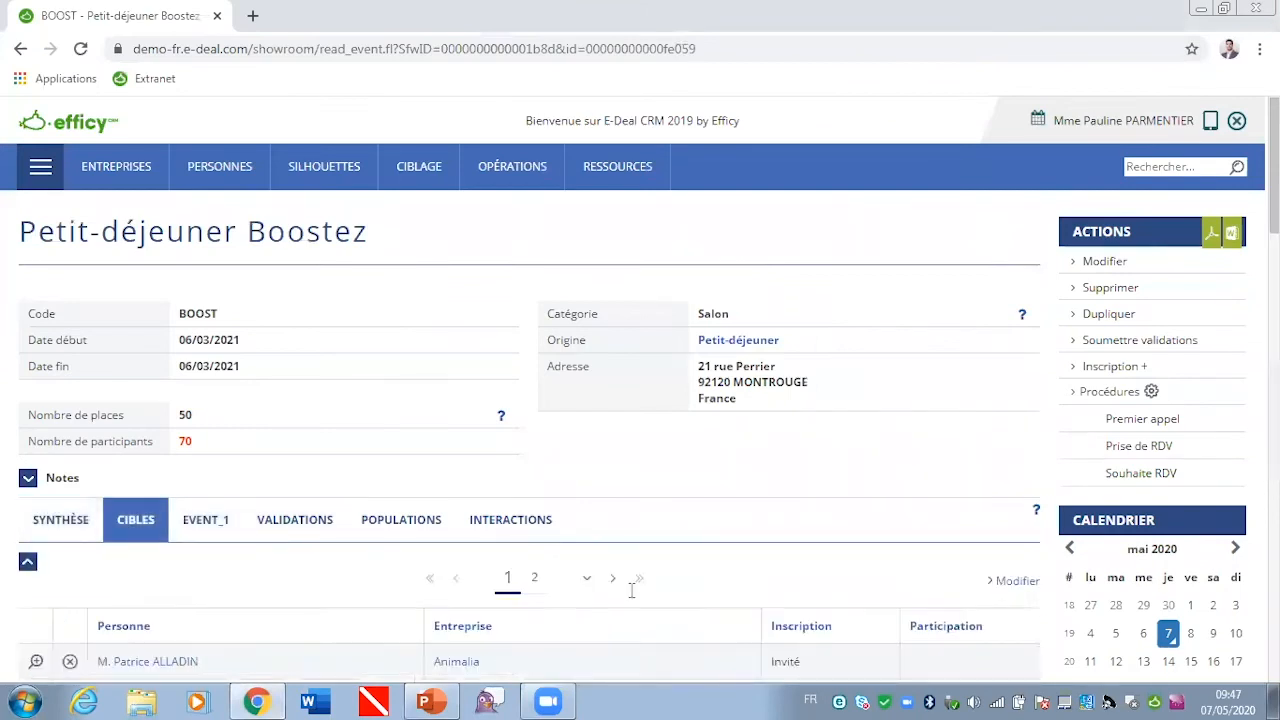
drag(1274, 165, 1274, 244)
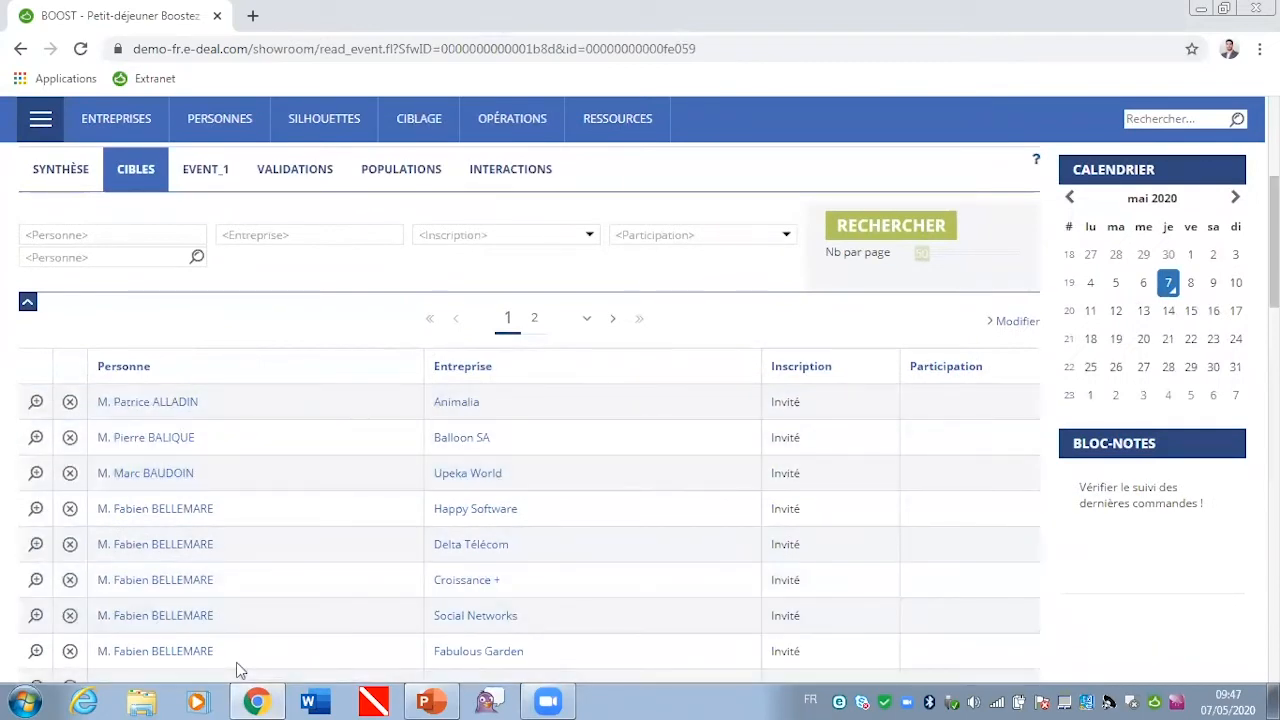
click(1014, 338)
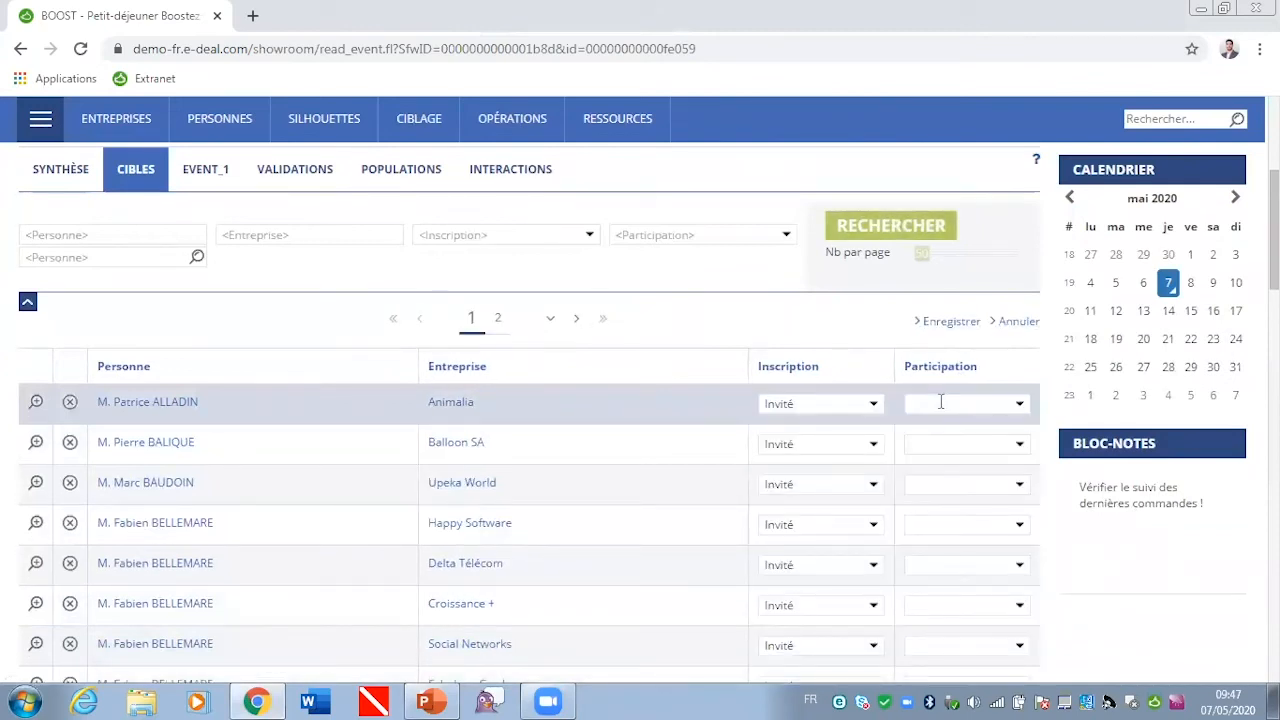
click(940, 402)
click(944, 425)
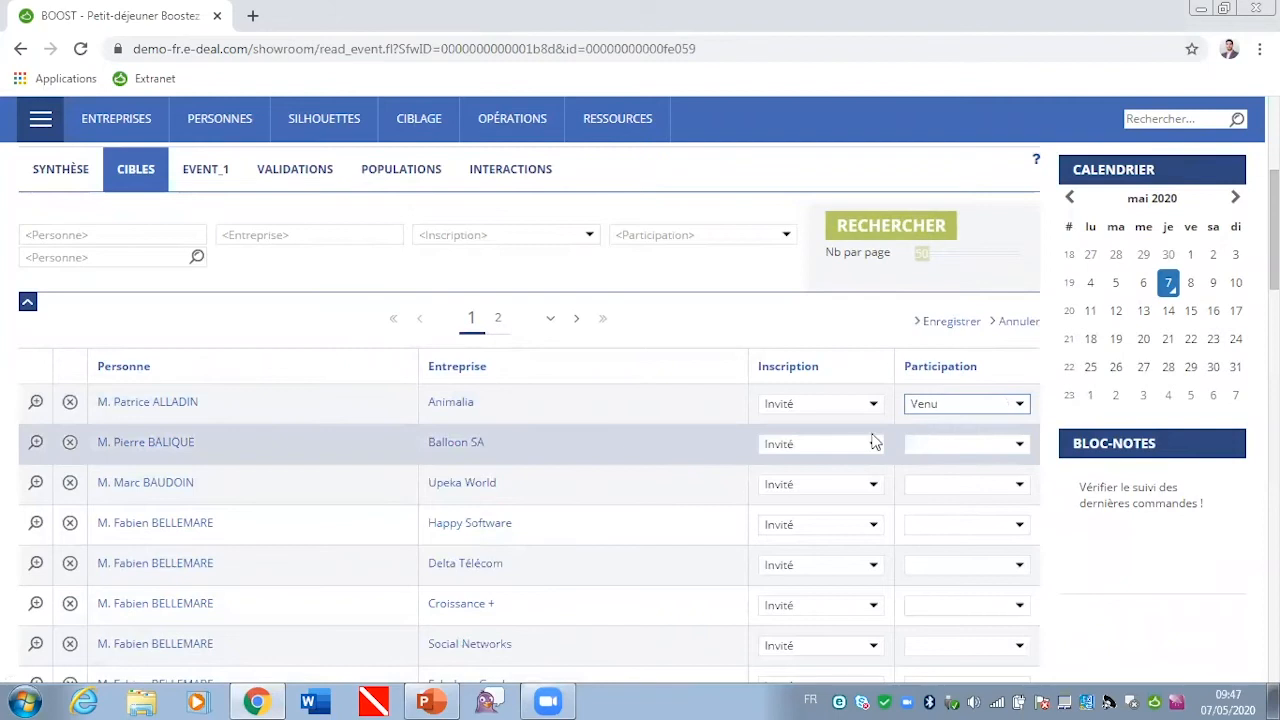
click(952, 444)
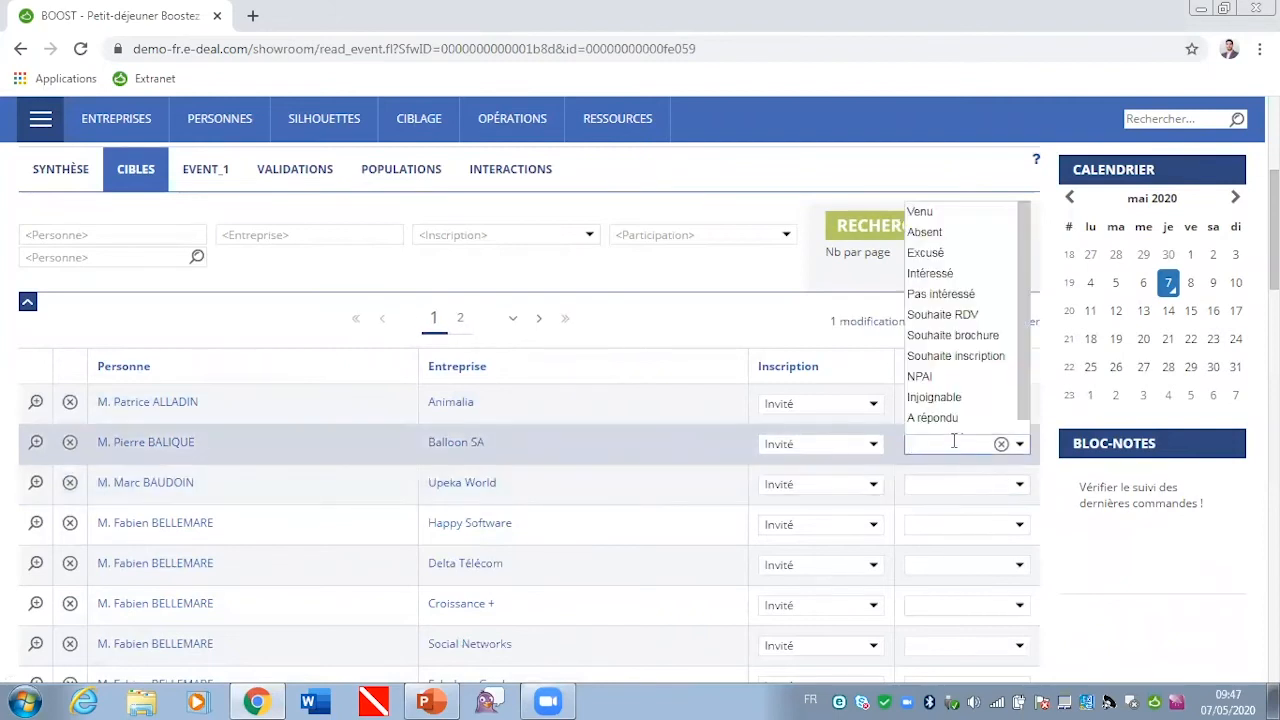
click(930, 232)
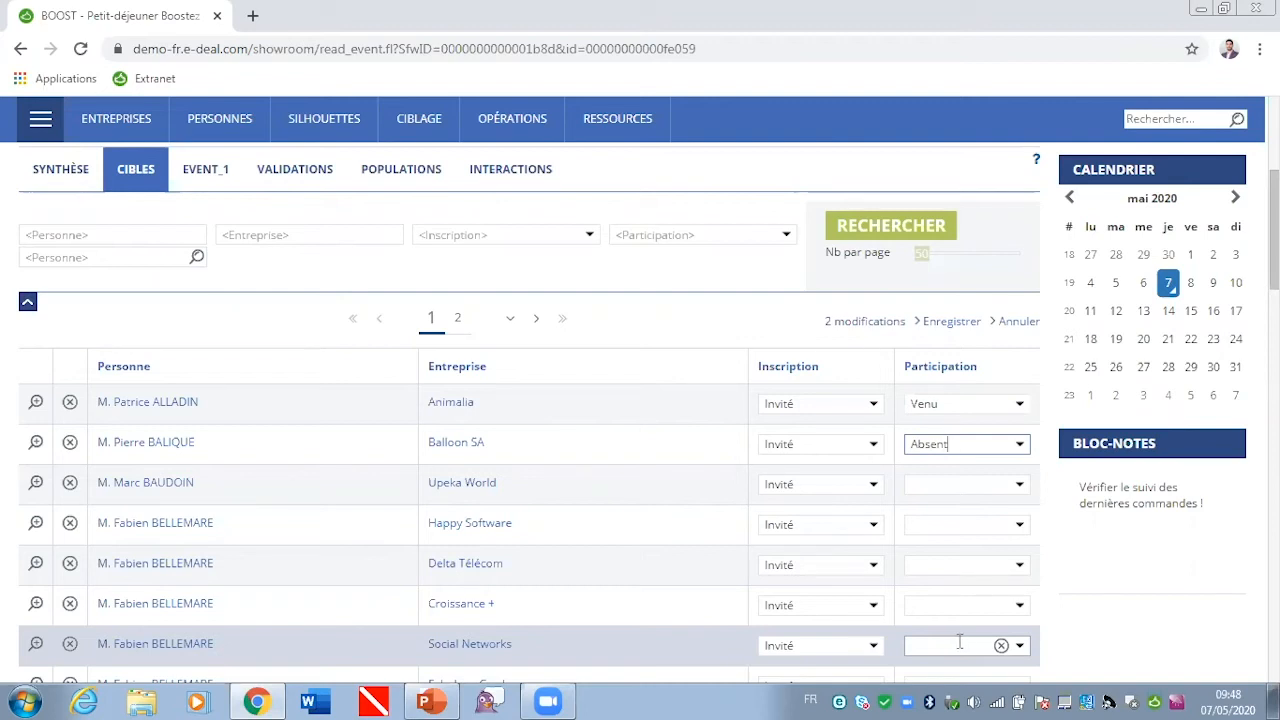
click(955, 322)
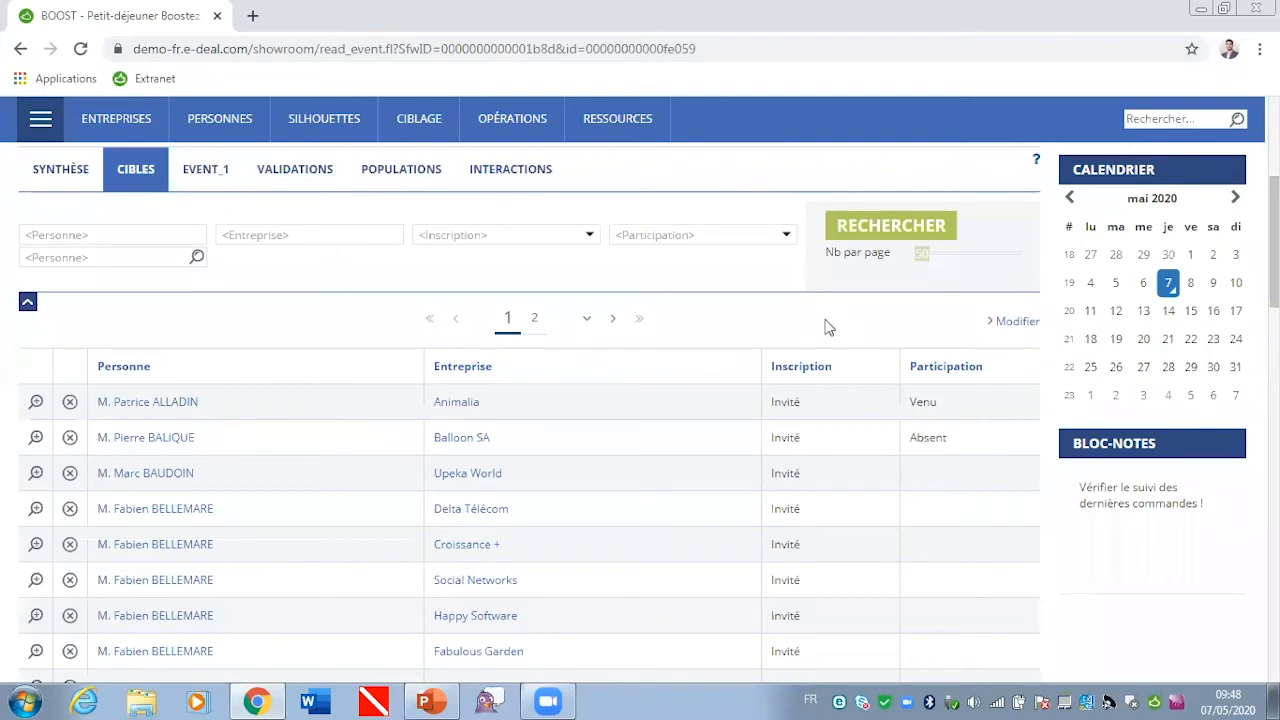
Step: Check the event's registration and attendance summary, and review the event history on the Animalia participant's record
click(62, 172)
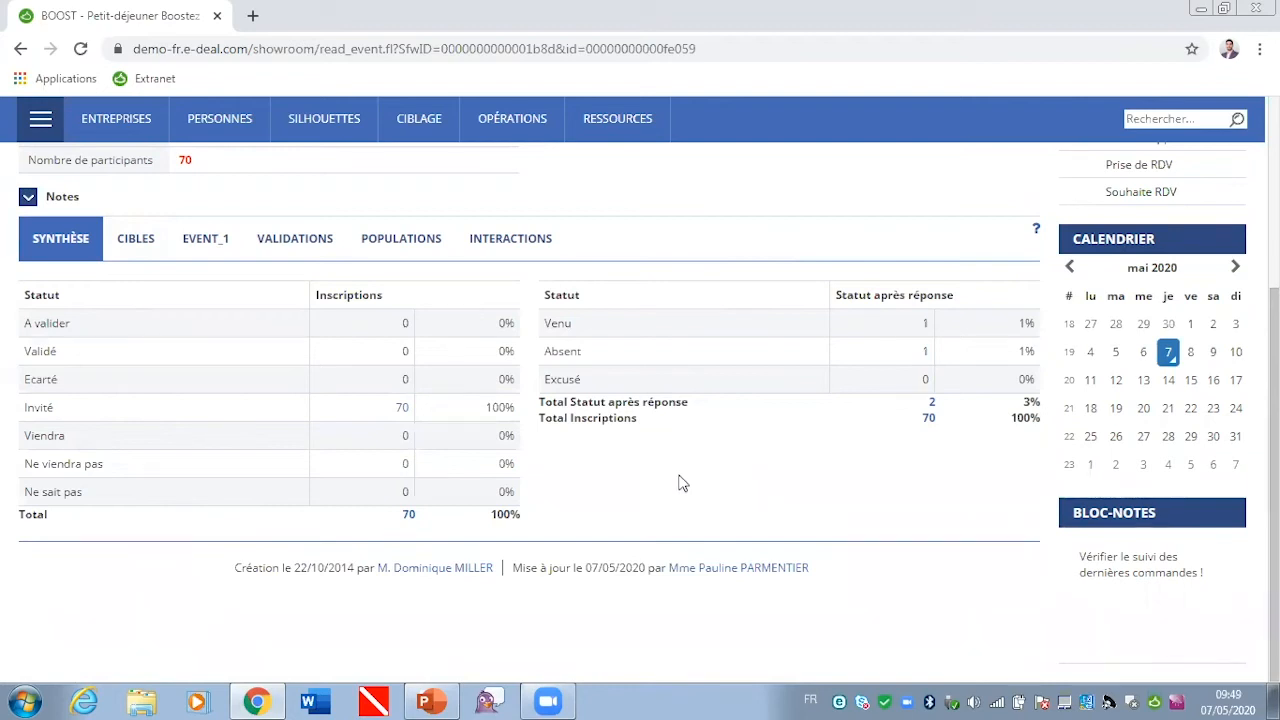
click(132, 240)
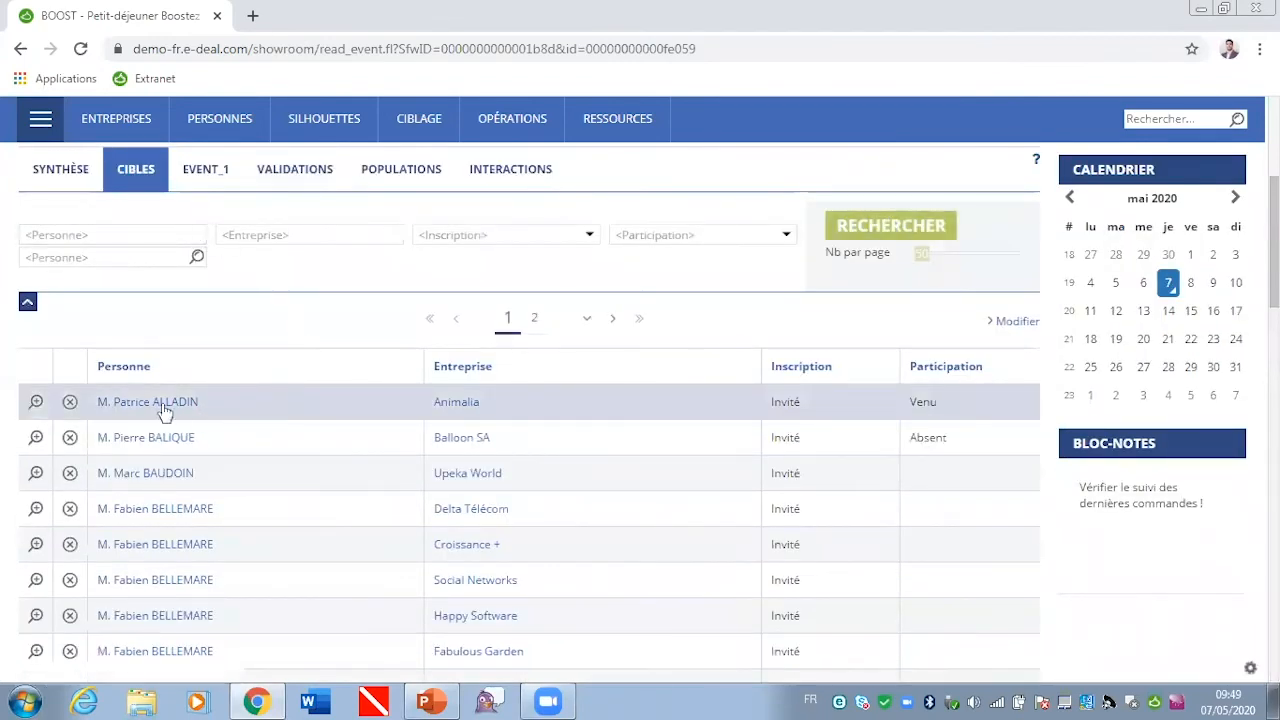
click(128, 410)
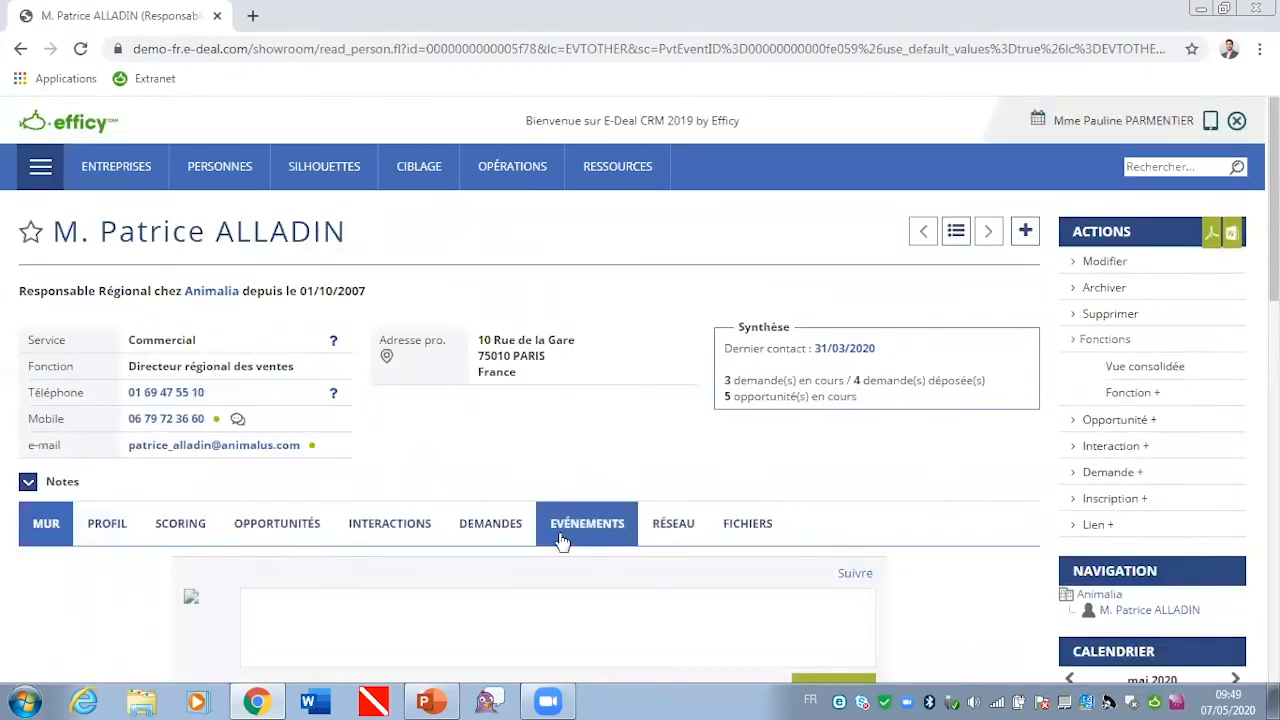
click(562, 541)
scroll(660, 440, down, 2)
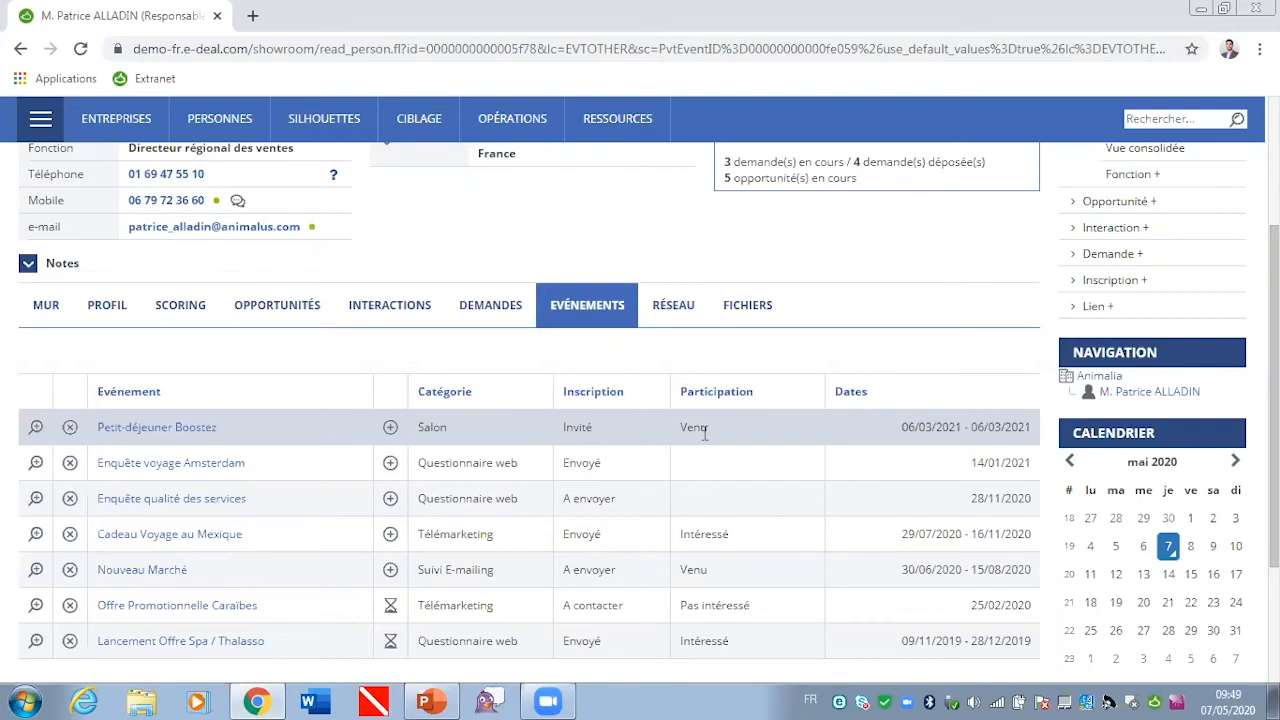
scroll(705, 428, up, 2)
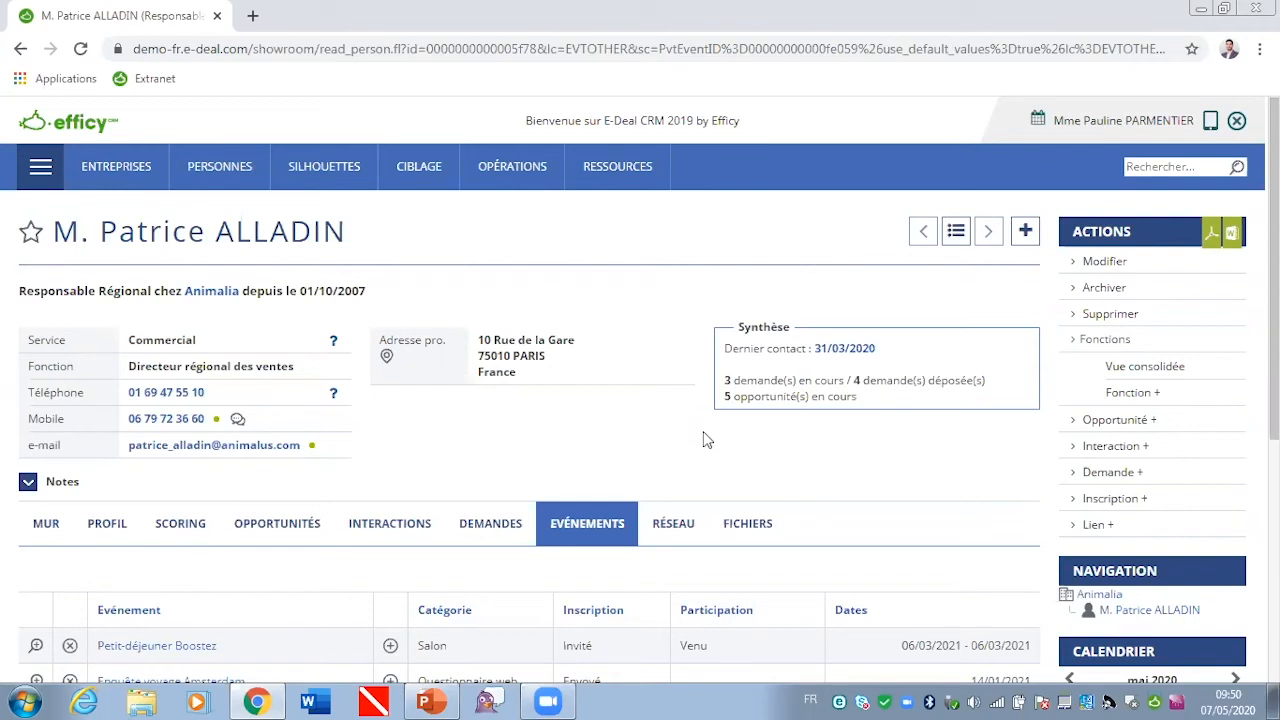
Step: From the Petit-déjeuner Boostez event, open its Petit-déjeuner origin and review the ROI indicators
click(162, 651)
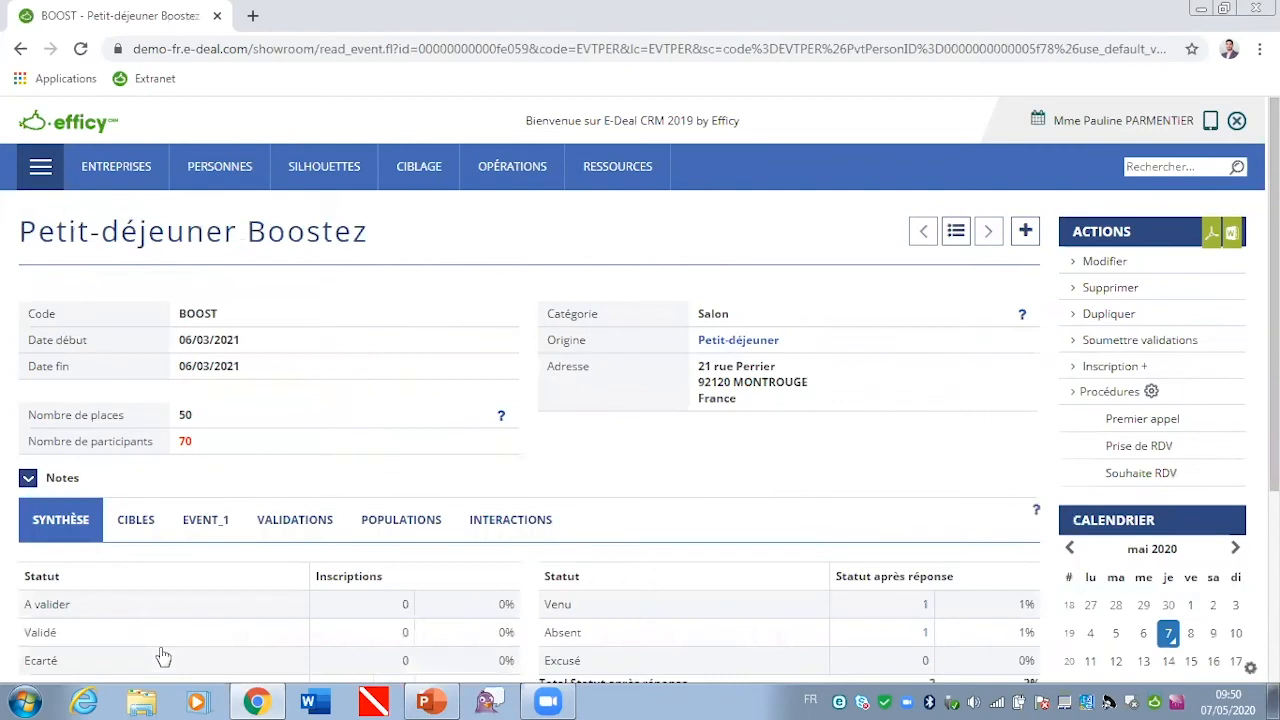
click(752, 344)
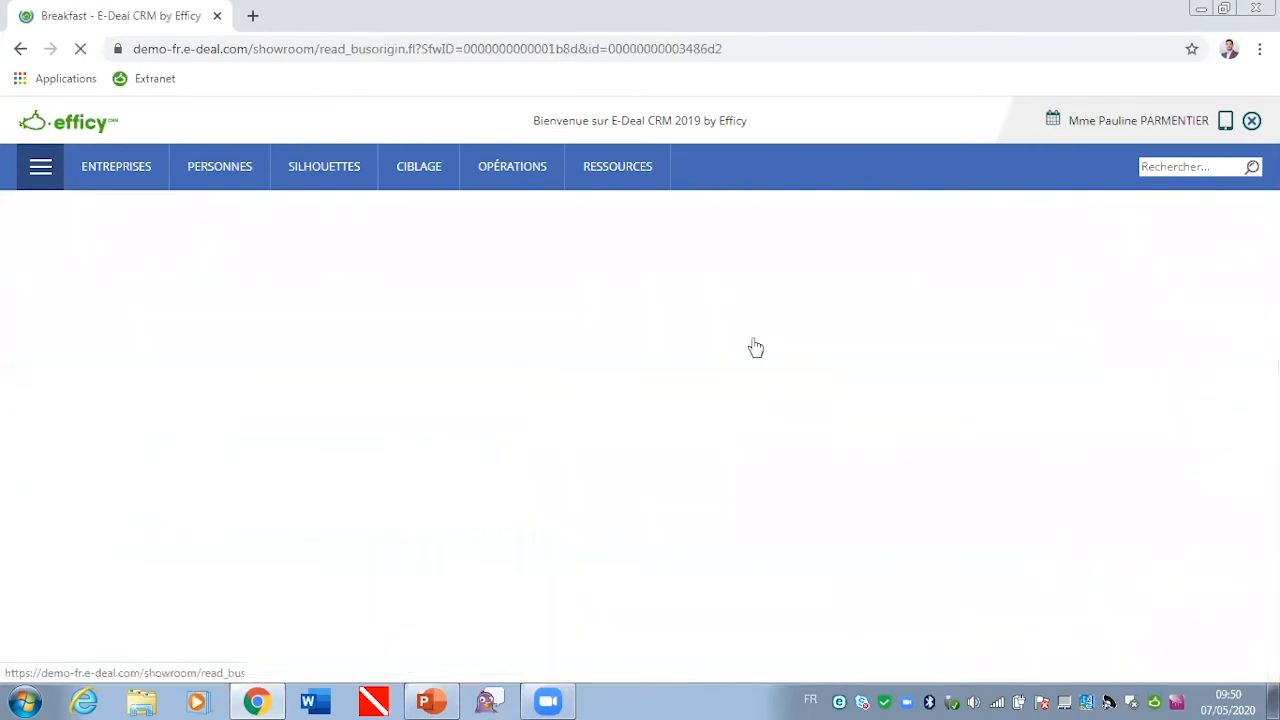
click(265, 471)
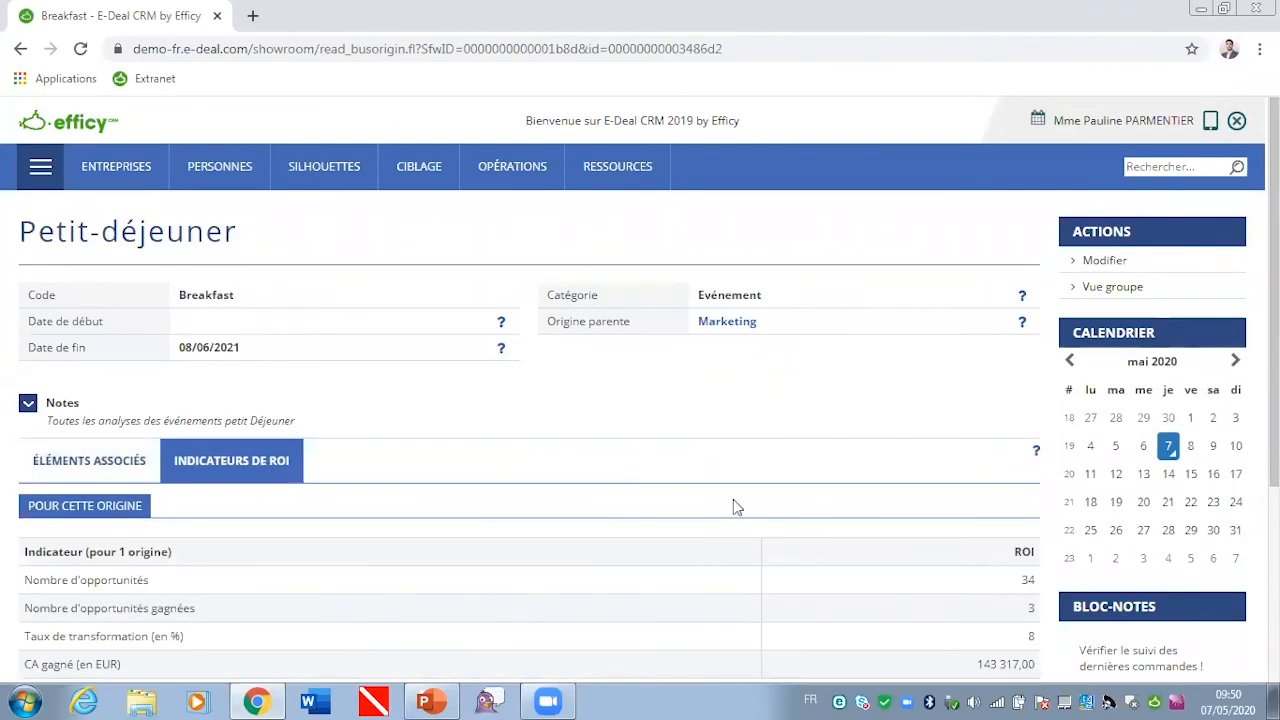
scroll(733, 505, down, 3)
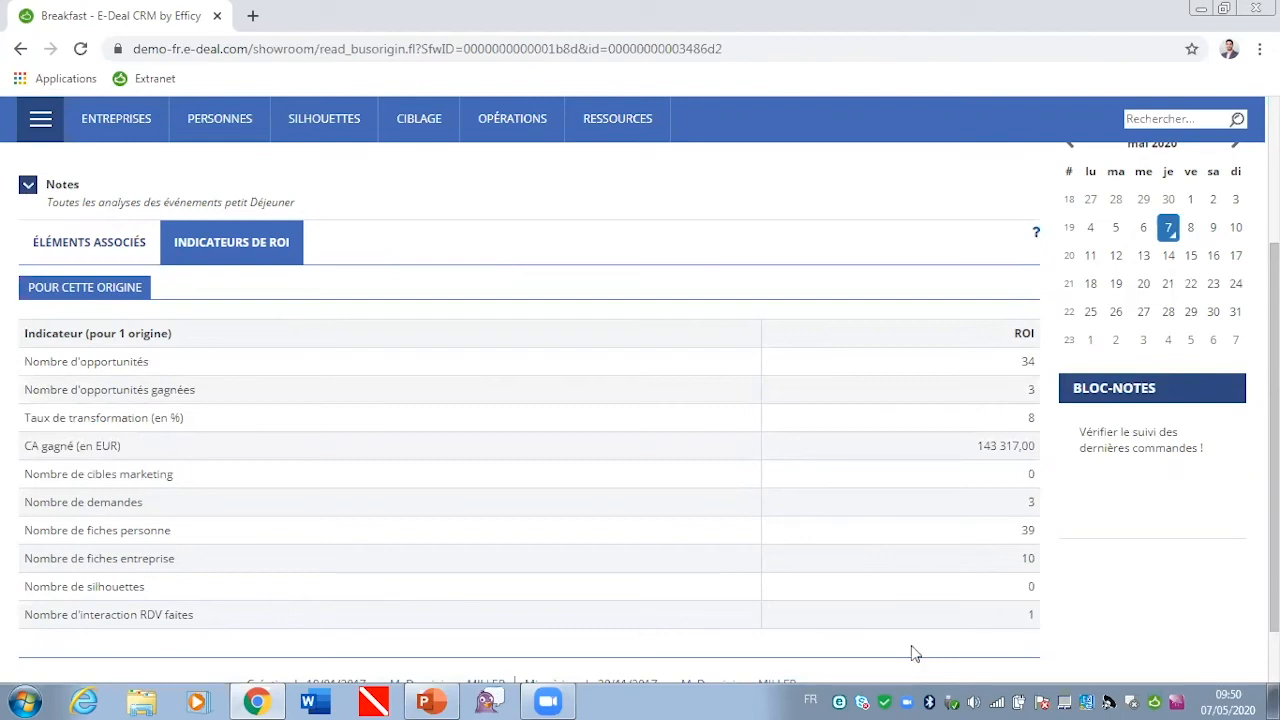
scroll(617, 381, up, 2)
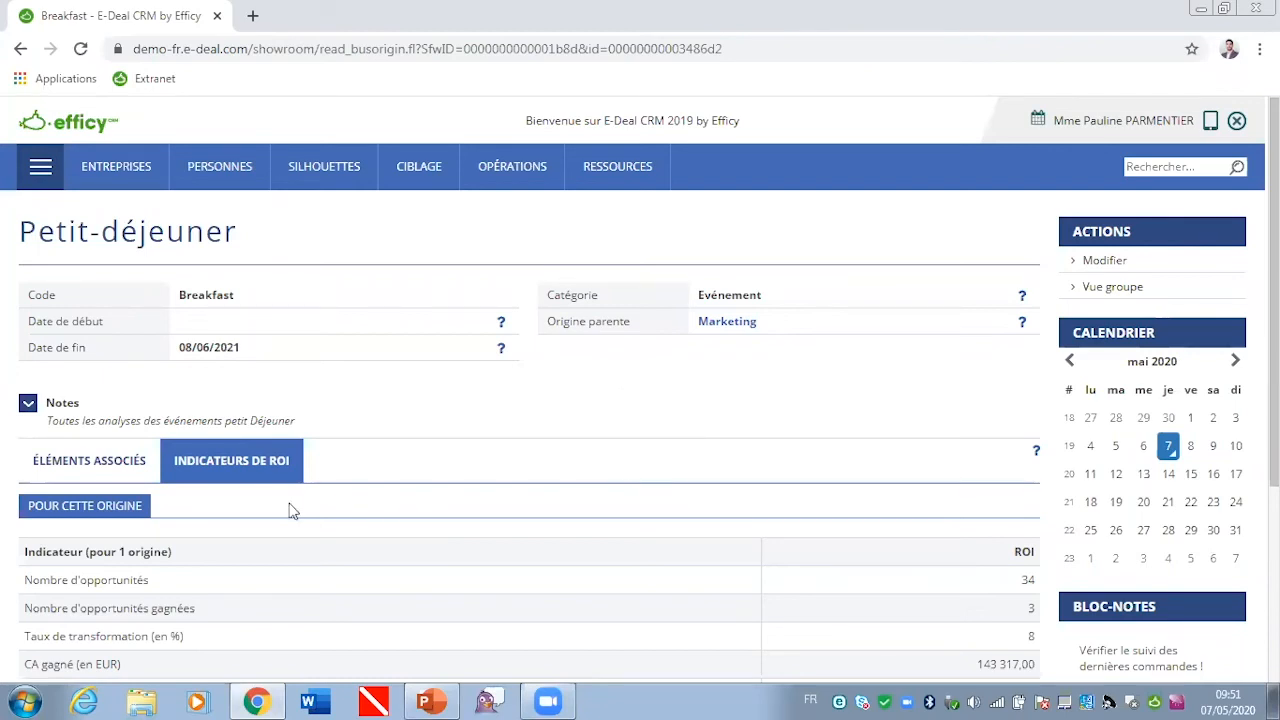
Step: Examine the e-mailings, SMS campaigns and events associated with the Petit-déjeuner origin
click(108, 474)
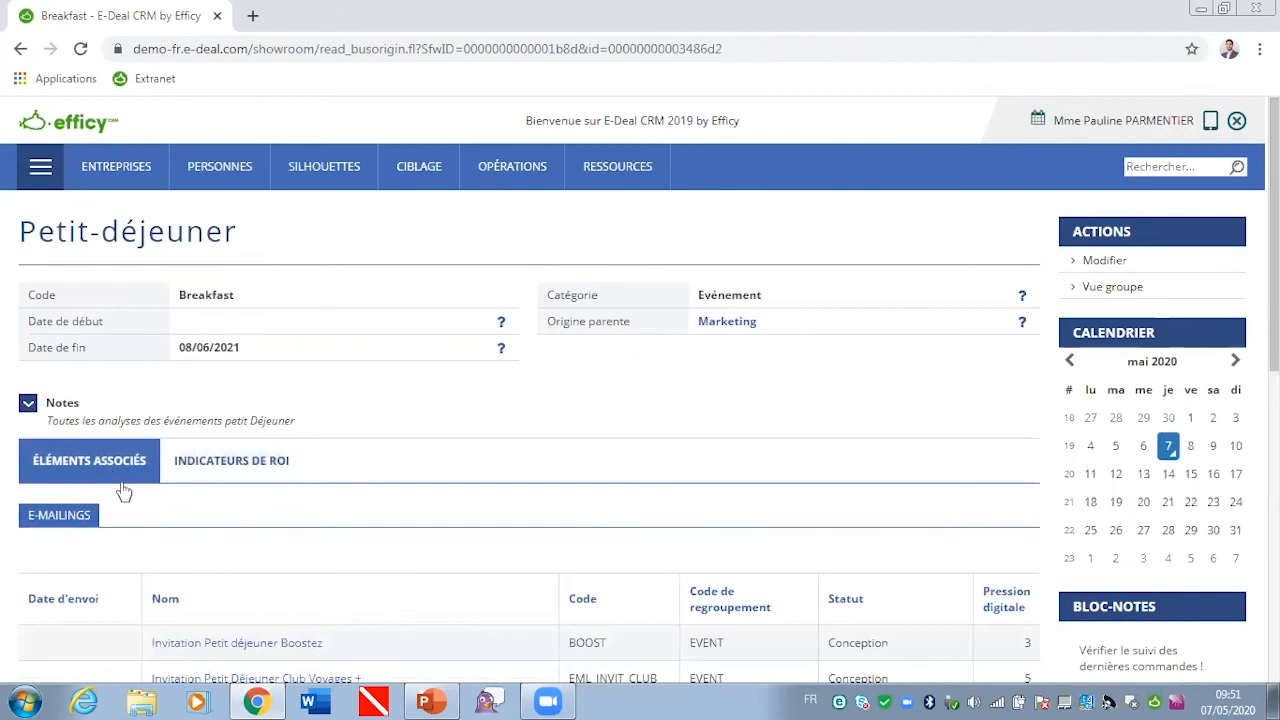
scroll(505, 456, down, 2)
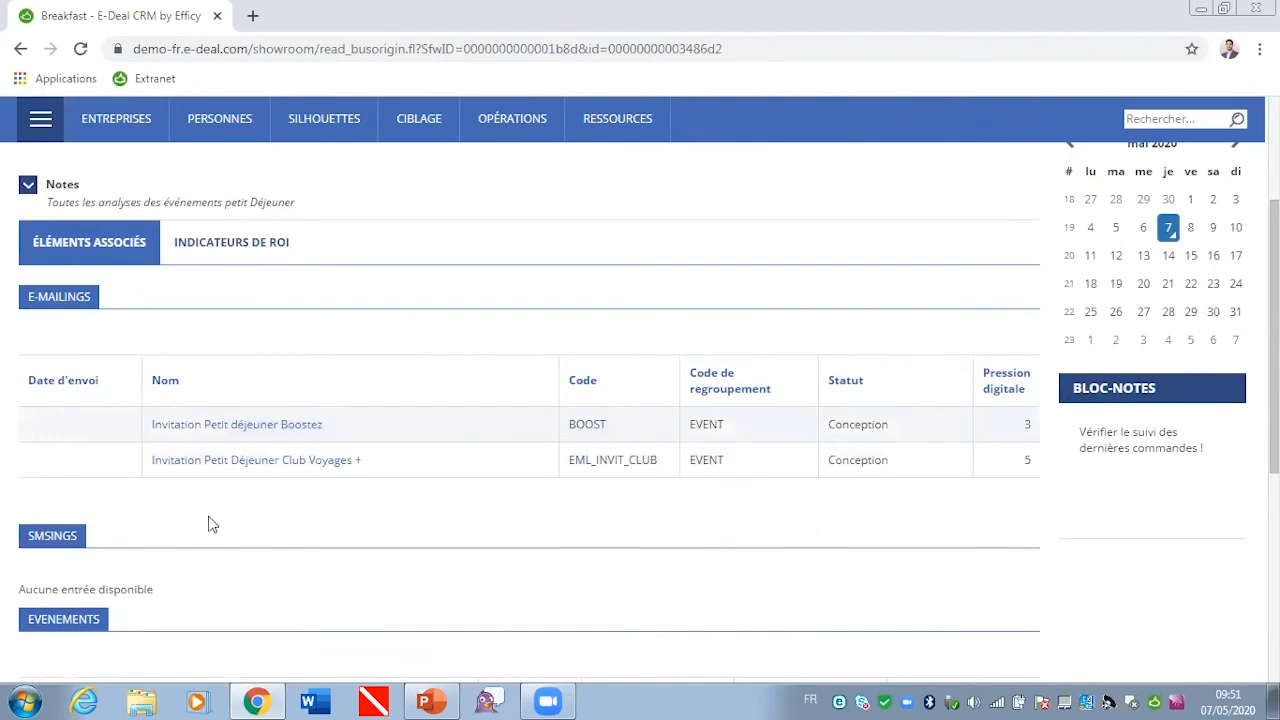
scroll(241, 522, down, 2)
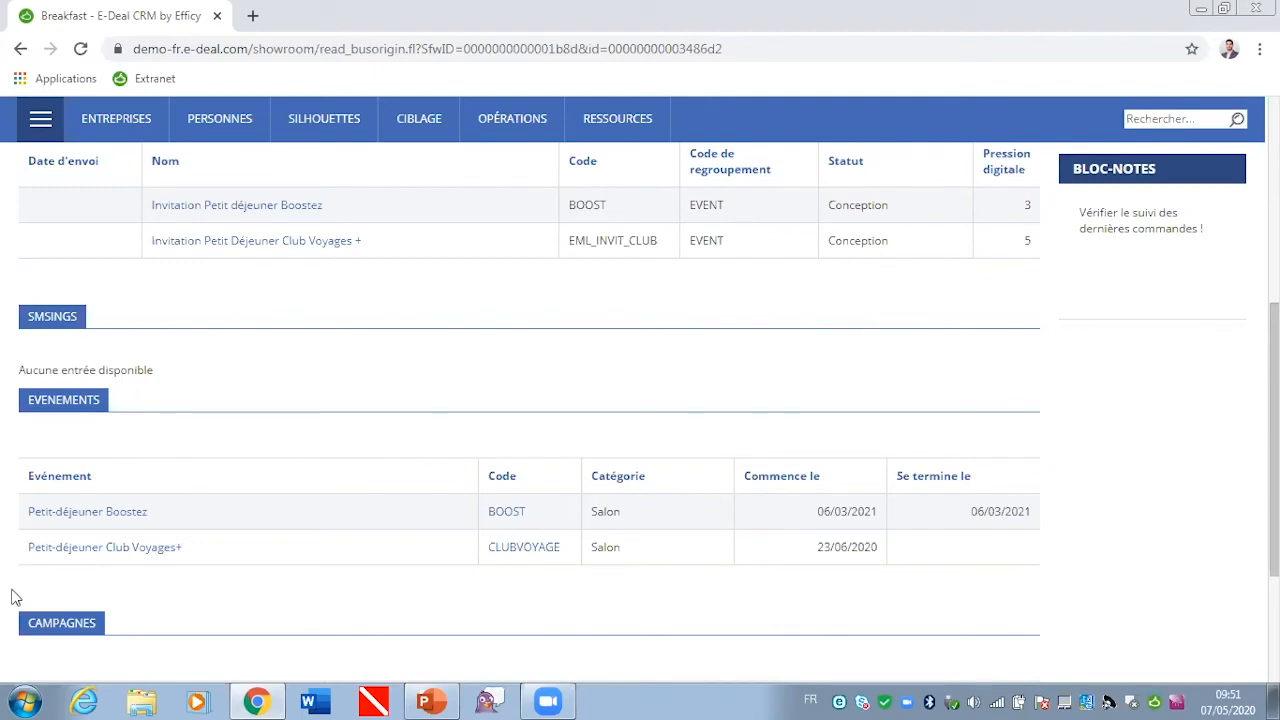
scroll(503, 463, up, 5)
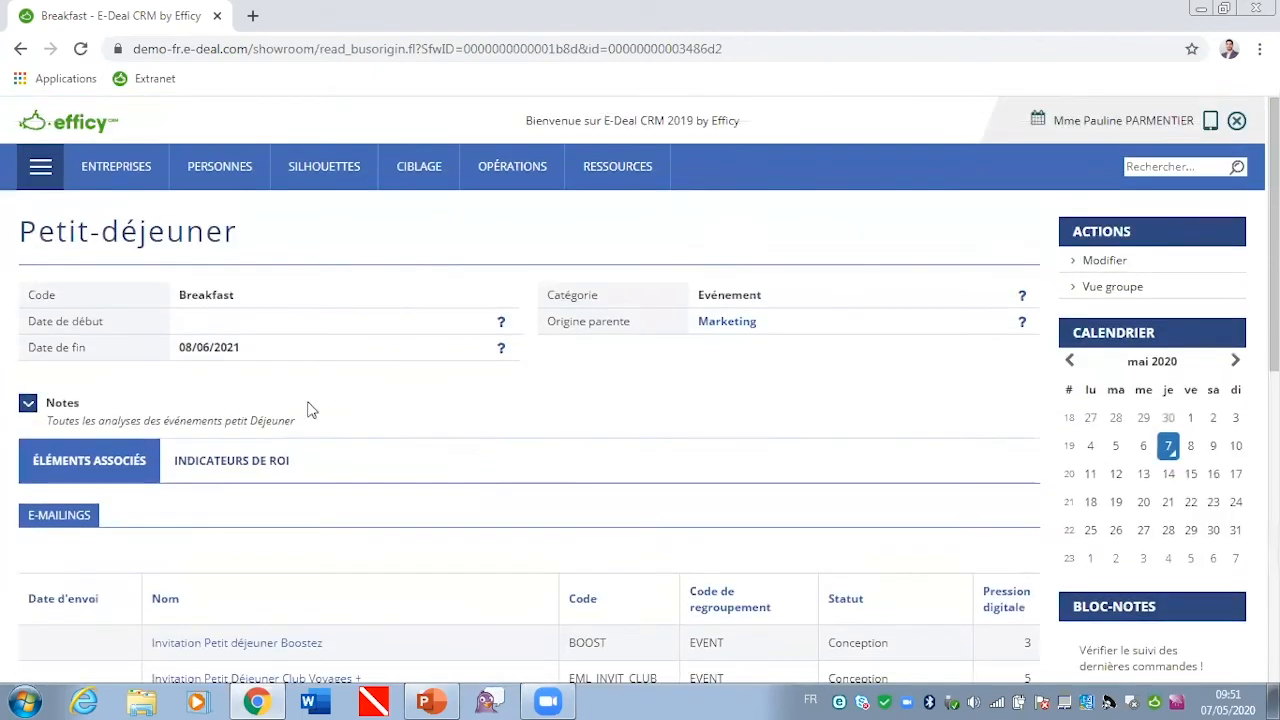
Step: Go back to the origin's ROI indicators and read through the full table again
click(231, 476)
scroll(975, 523, down, 2)
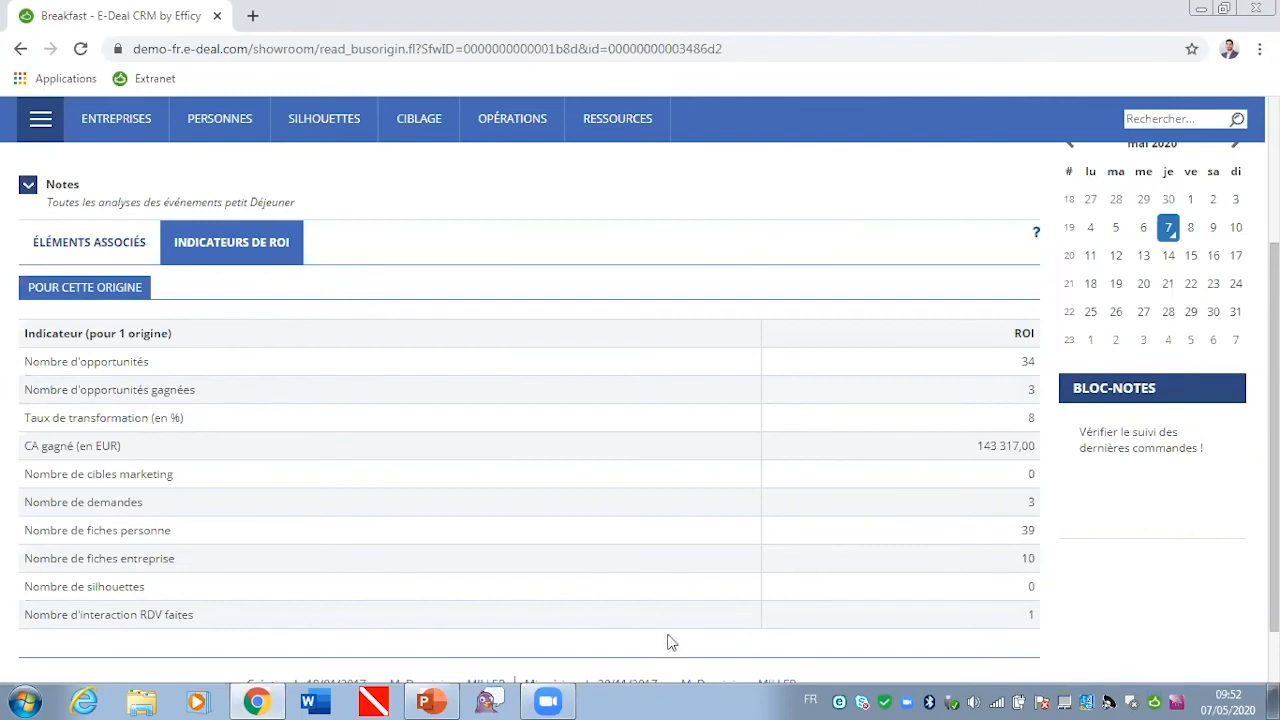
scroll(669, 640, up, 3)
Step: Return to the CRM's Marketing home dashboard, and switch to the Gestion evenements webinar presentation in PowerPoint
click(80, 125)
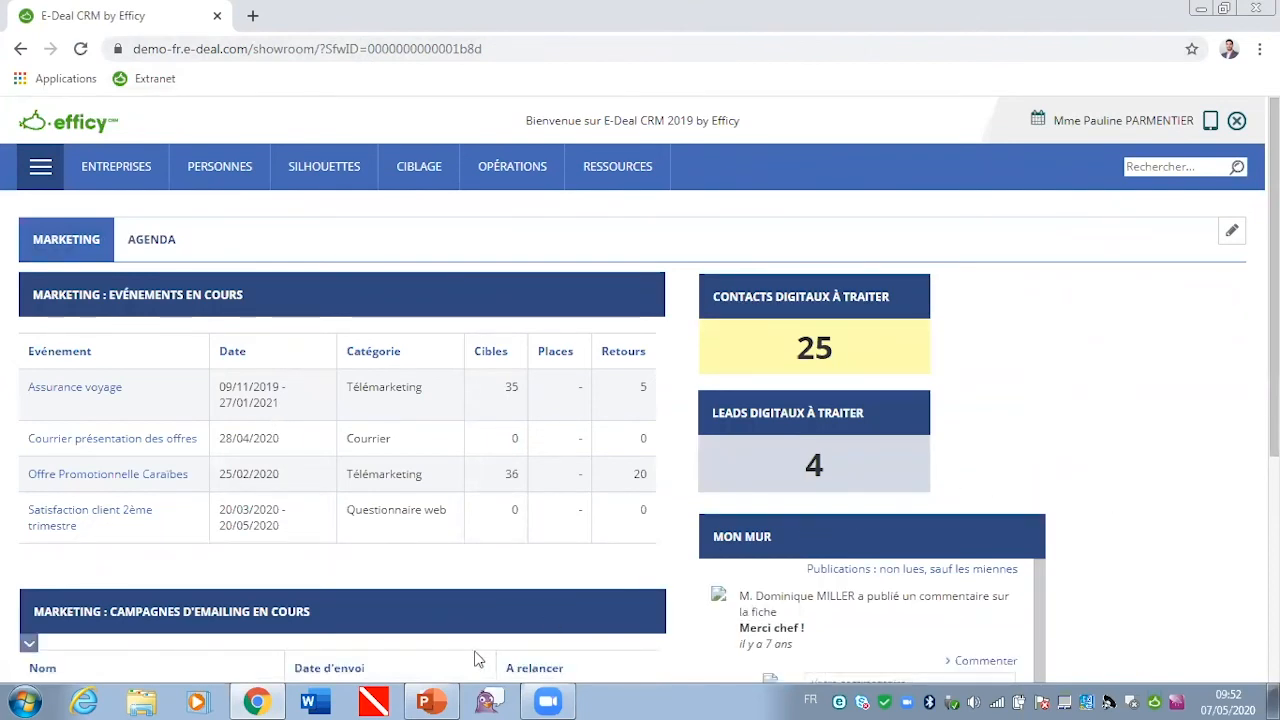
mouse_move(420, 698)
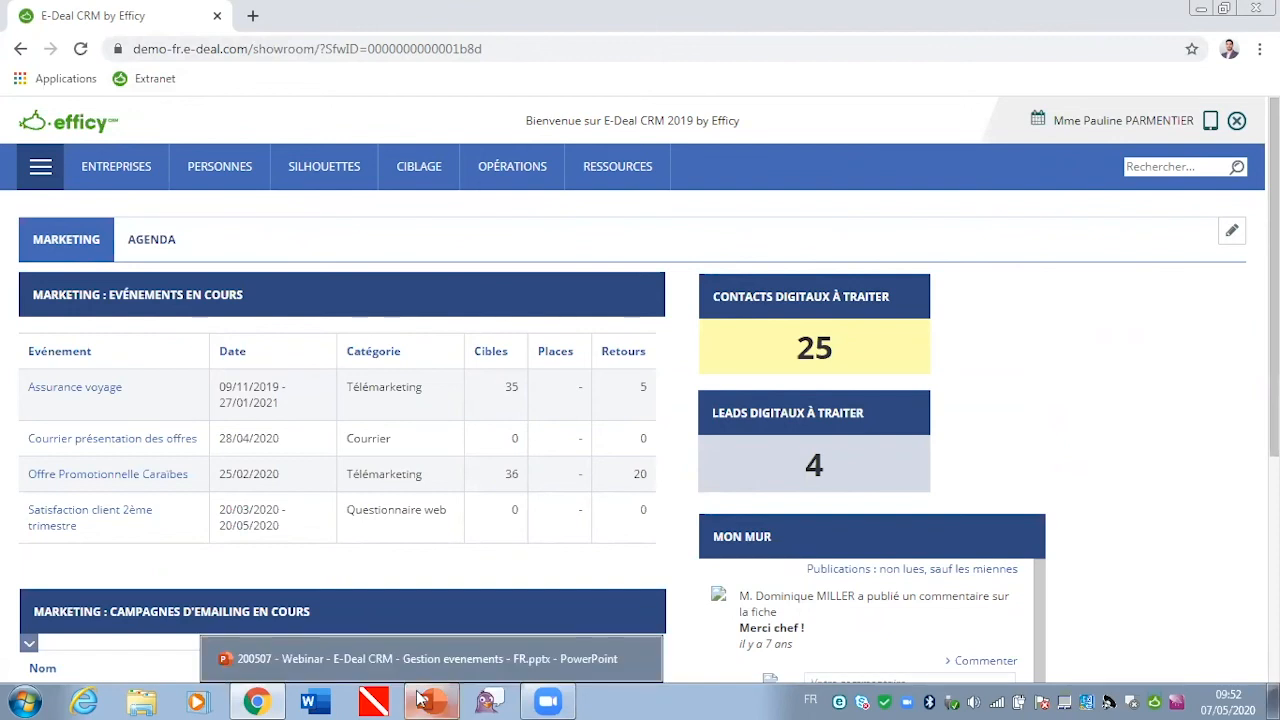
click(420, 698)
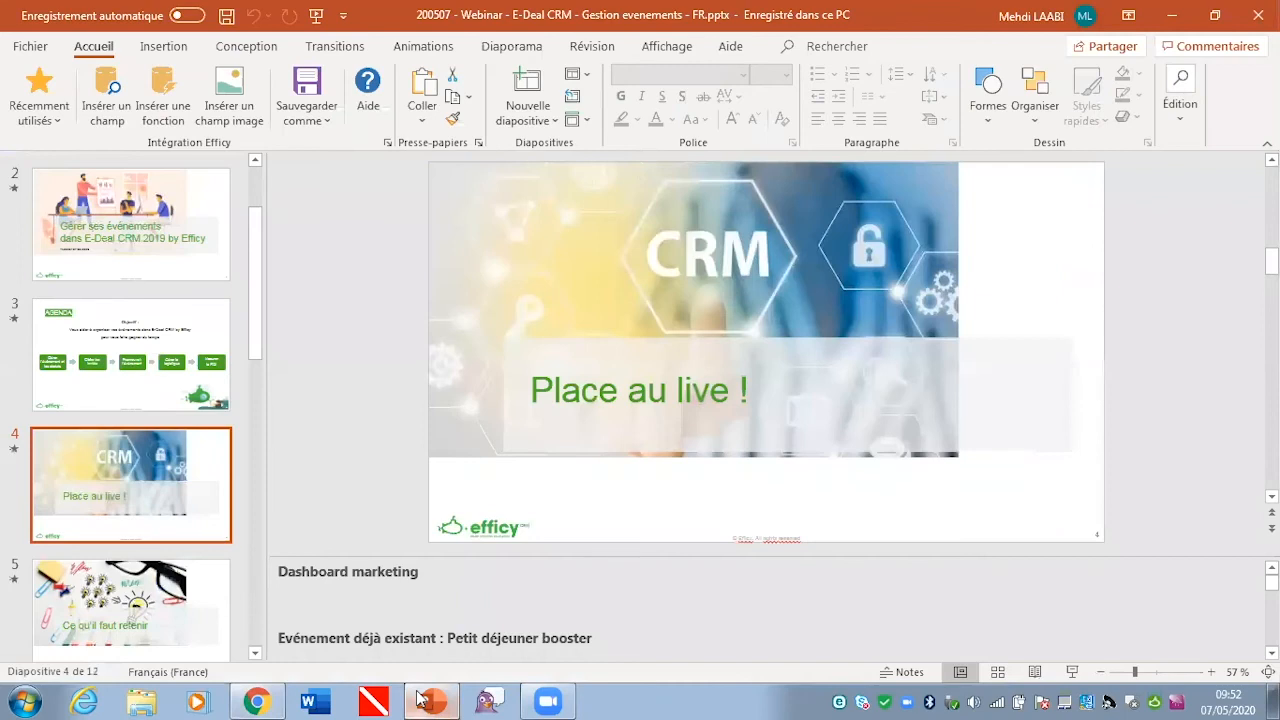